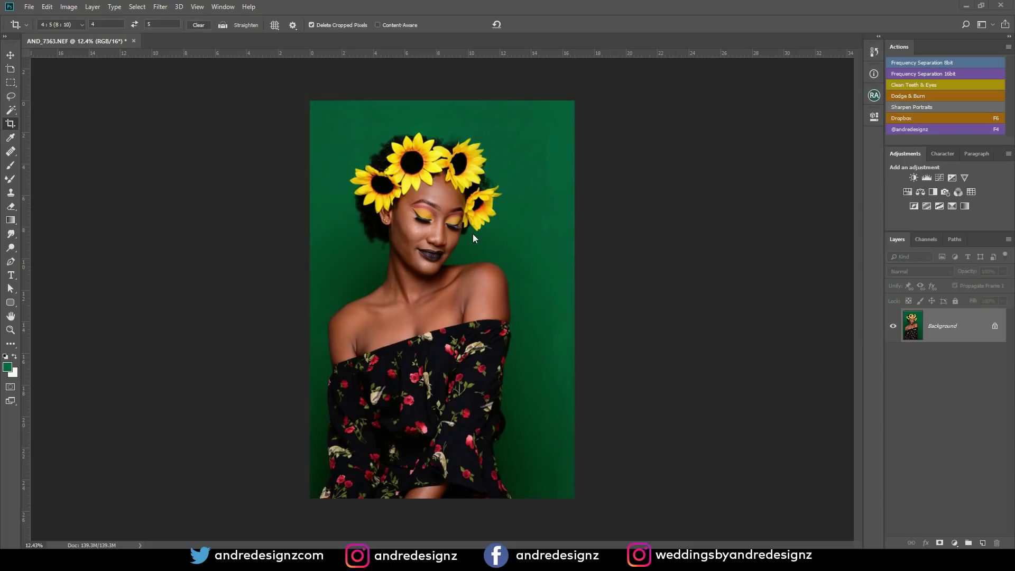
Step: View the photo's File Info, dismiss it unchanged, then lay a 4:5 crop frame over the portrait
scroll(444, 221, "up", 5)
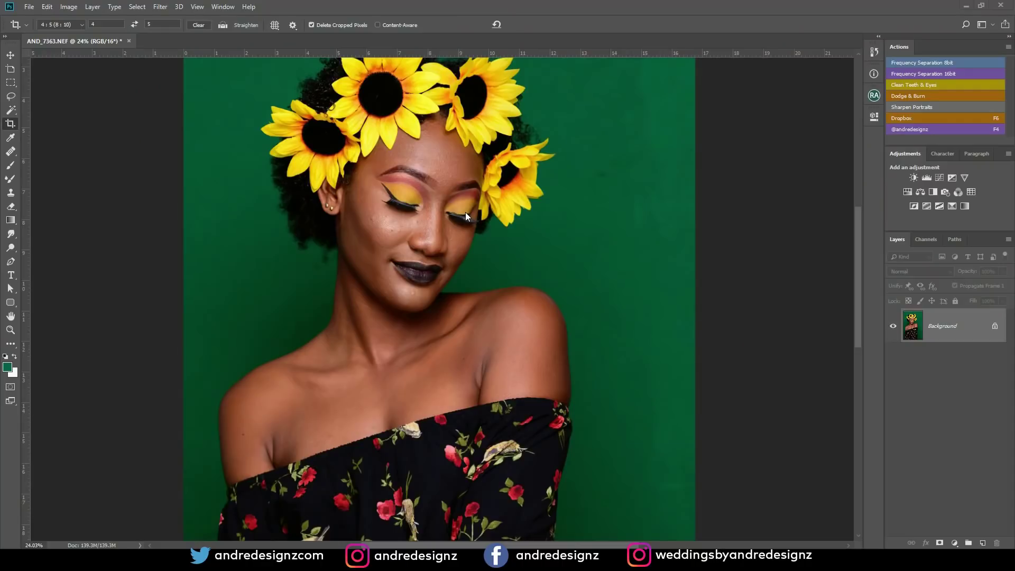
scroll(466, 212, "down", 2)
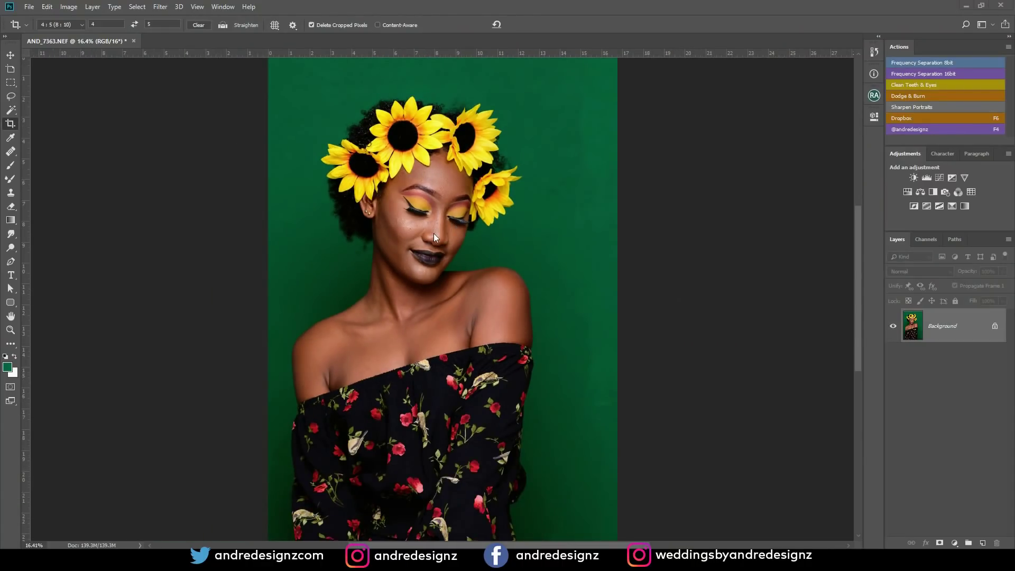
scroll(521, 206, "up", 1)
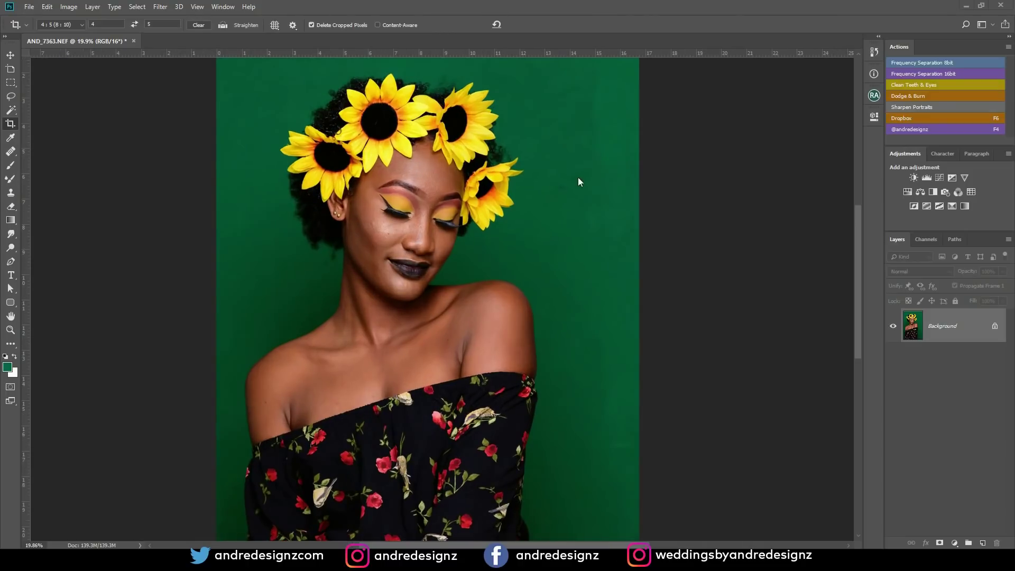
scroll(476, 201, "down", 2)
left_click(29, 7)
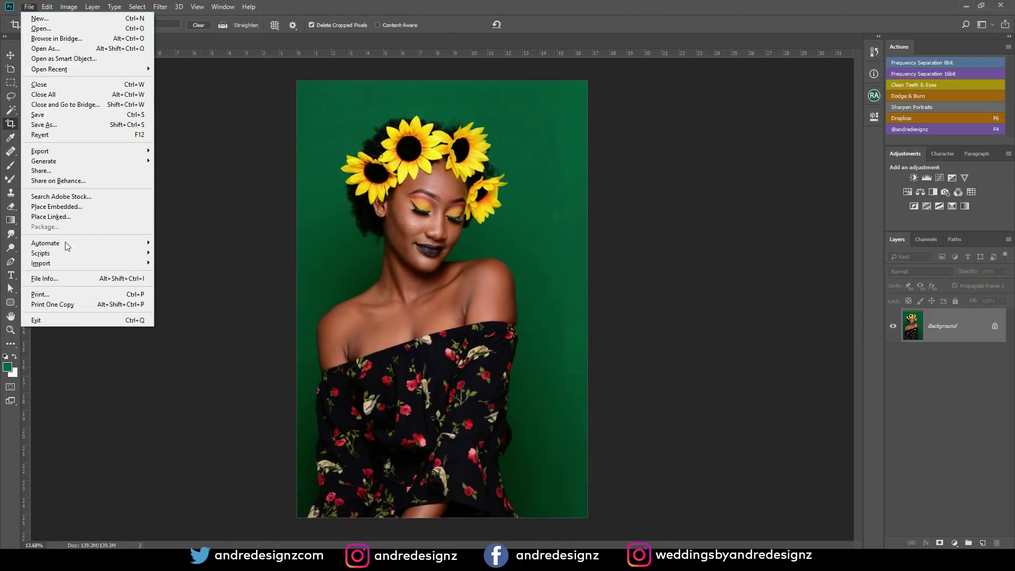
left_click(58, 279)
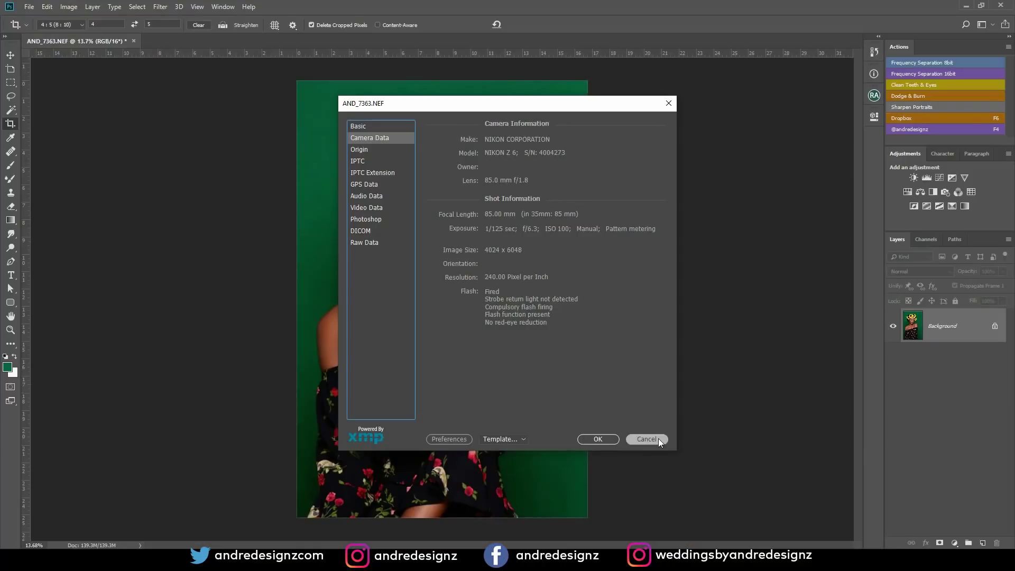
left_click(658, 440)
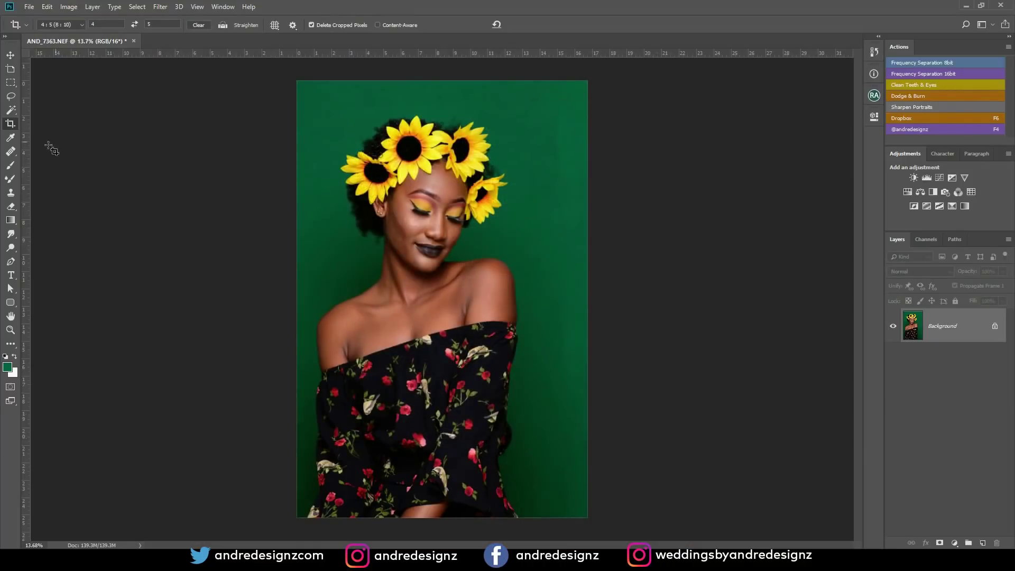
left_click(9, 125)
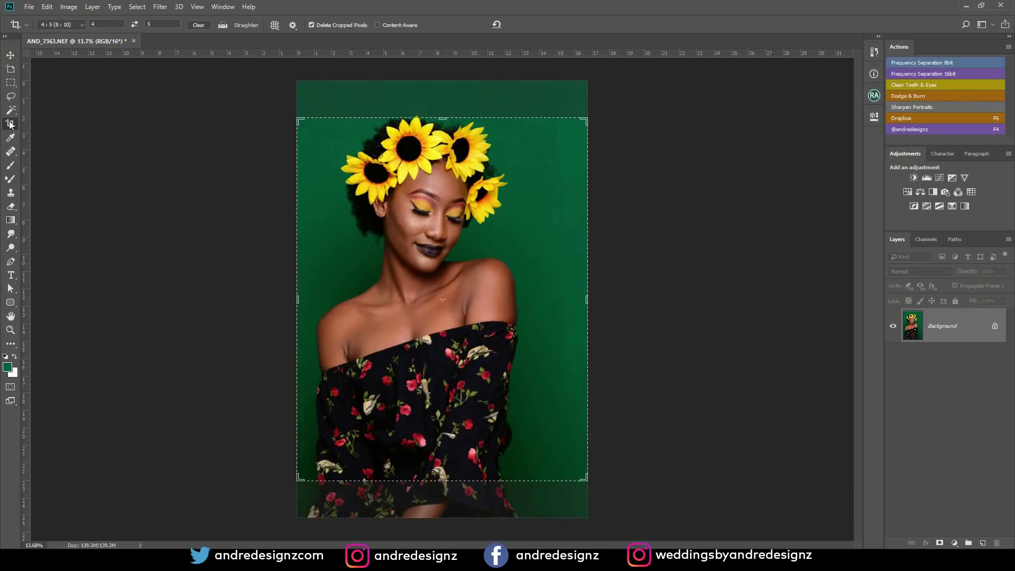
Step: Tighten the 4:5 crop to face, shoulders and sunflowers, commit it, and fit to window
left_click_drag(447, 480, 500, 360)
left_click_drag(444, 394, 482, 343)
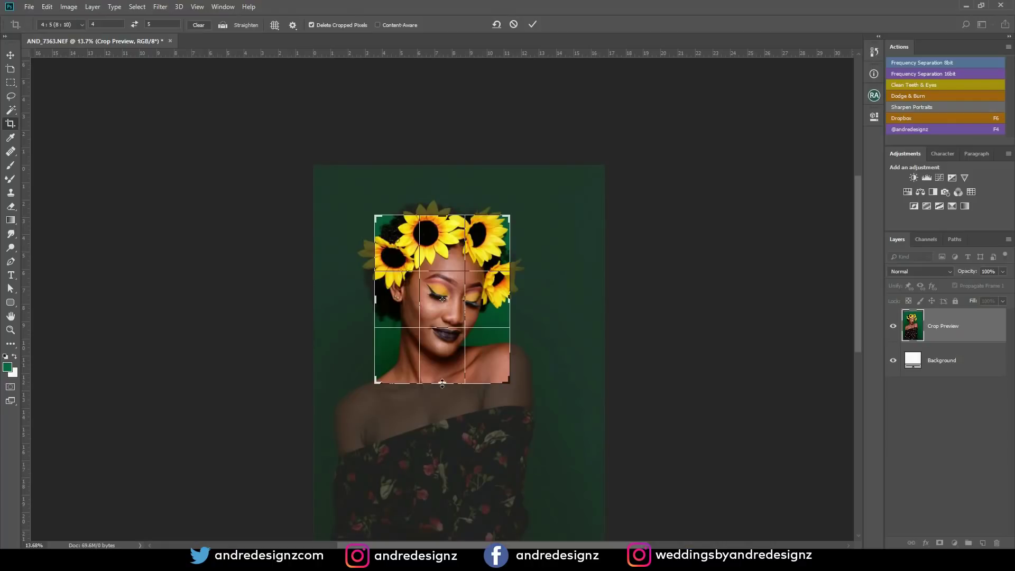
left_click_drag(444, 382, 446, 379)
left_click_drag(492, 345, 490, 344)
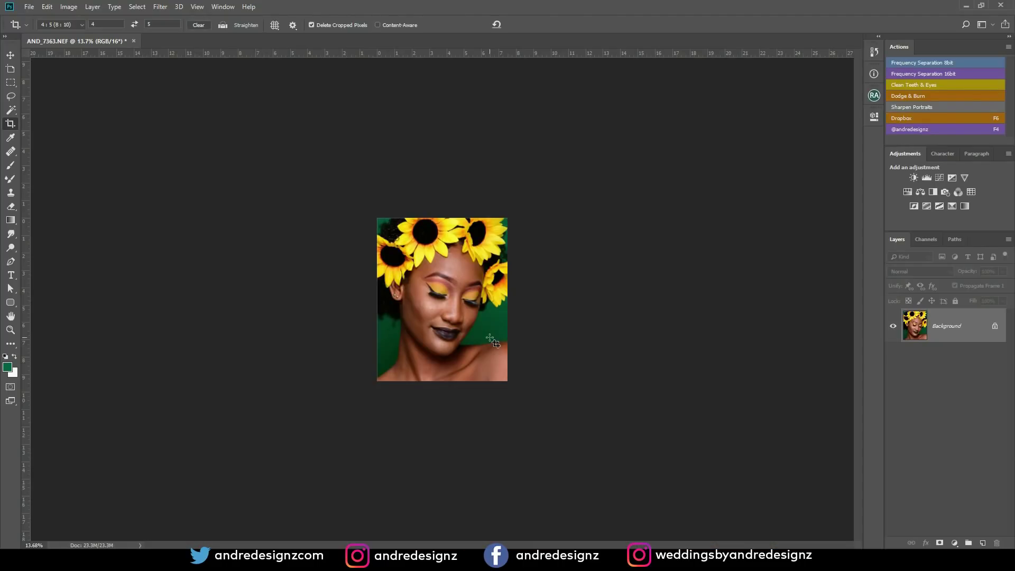
key("ctrl+0")
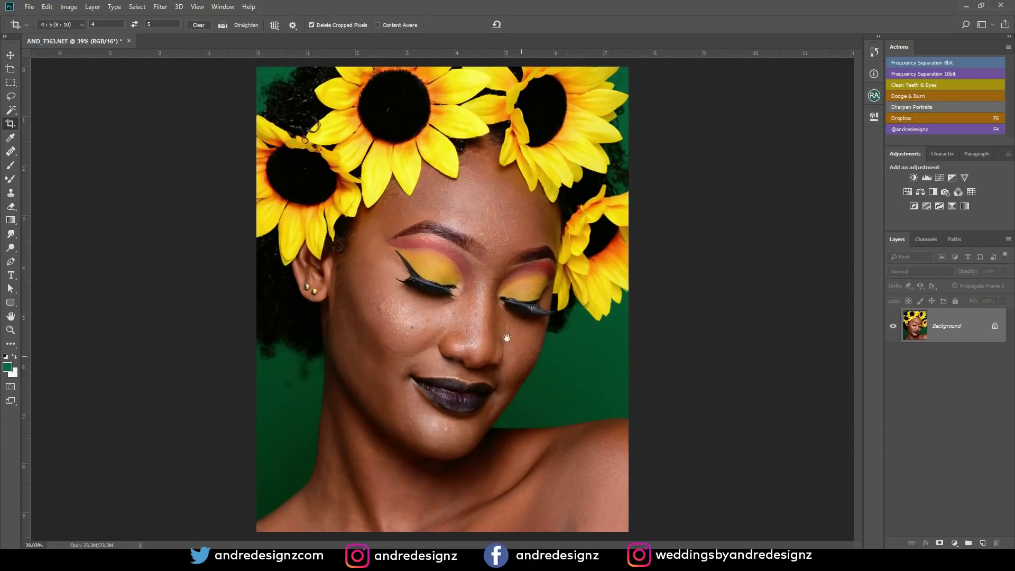
scroll(454, 304, "down", 2)
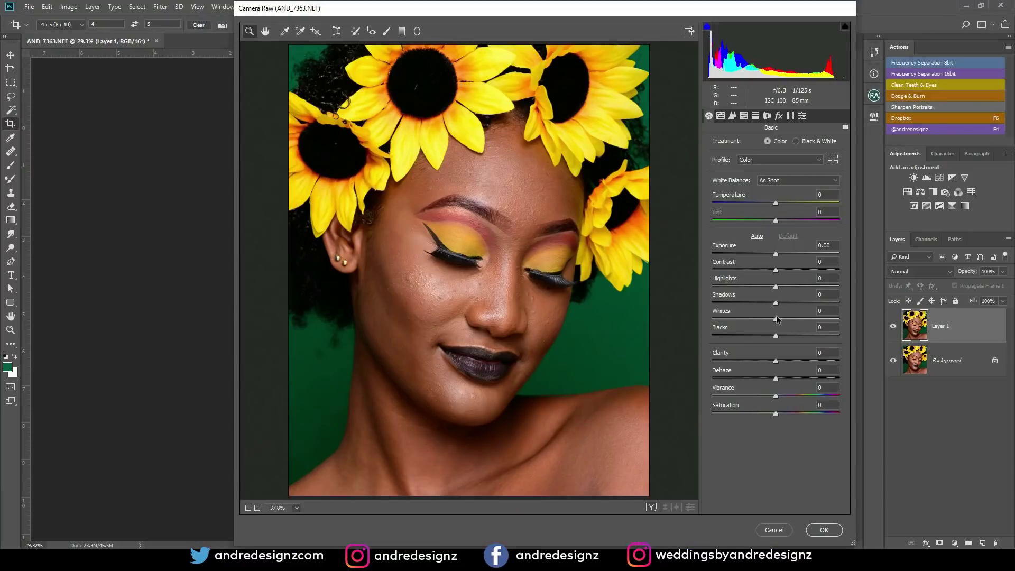
Step: In Camera Raw, raise Shadows to +30 and lower Highlights to -23, then apply
left_click_drag(777, 303, 801, 303)
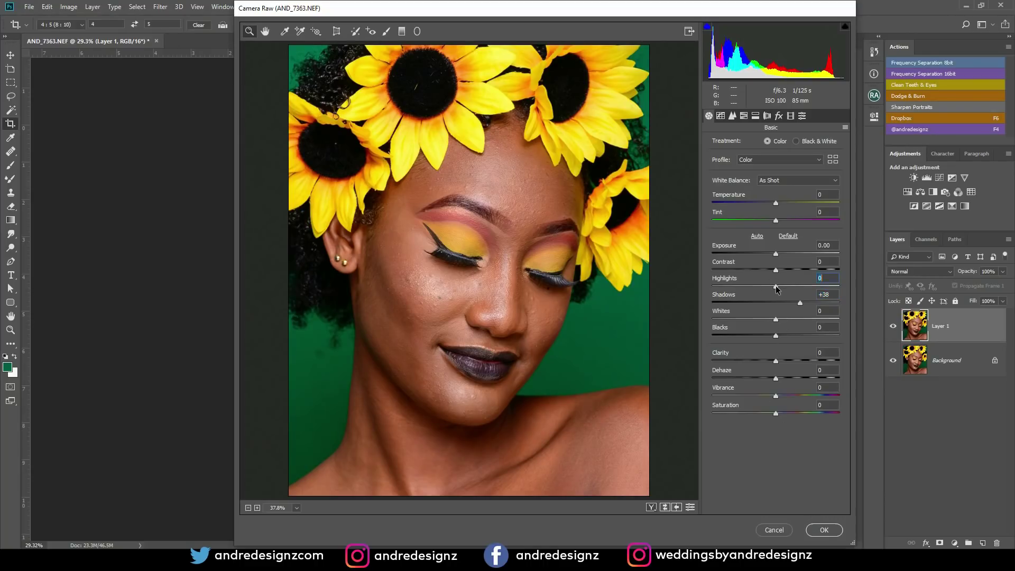
left_click_drag(770, 286, 761, 286)
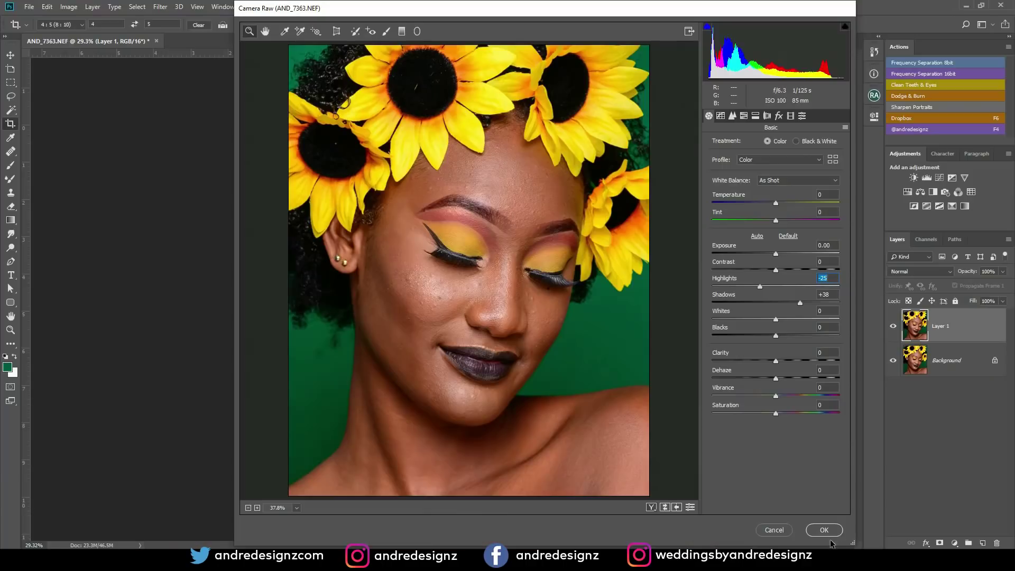
left_click(832, 530)
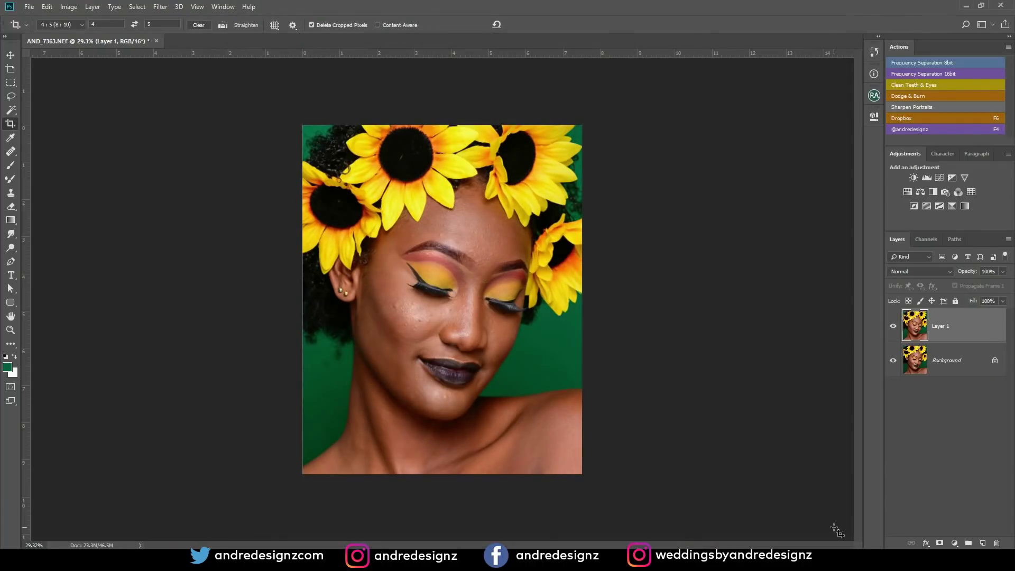
left_click(893, 327)
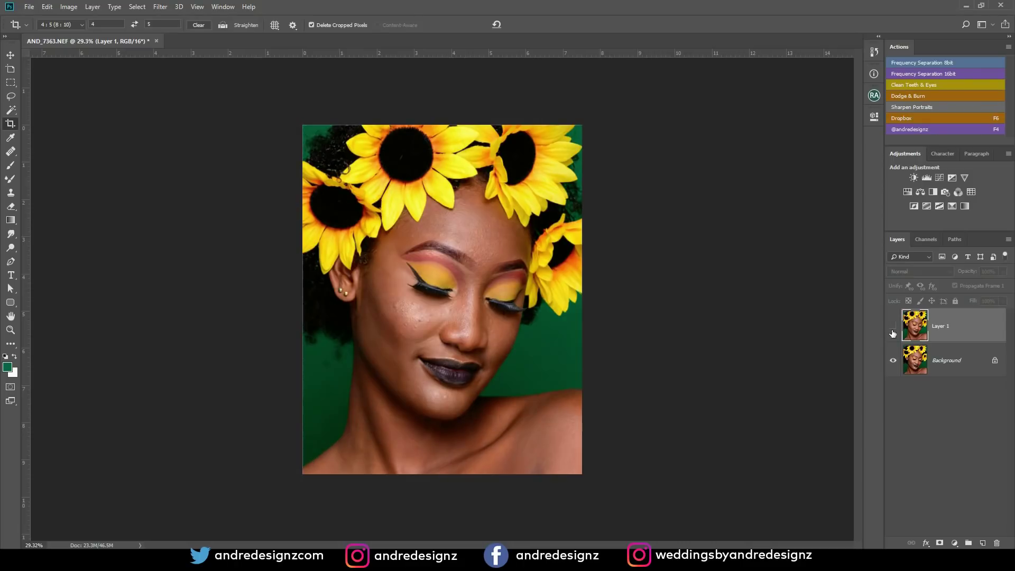
left_click(893, 326)
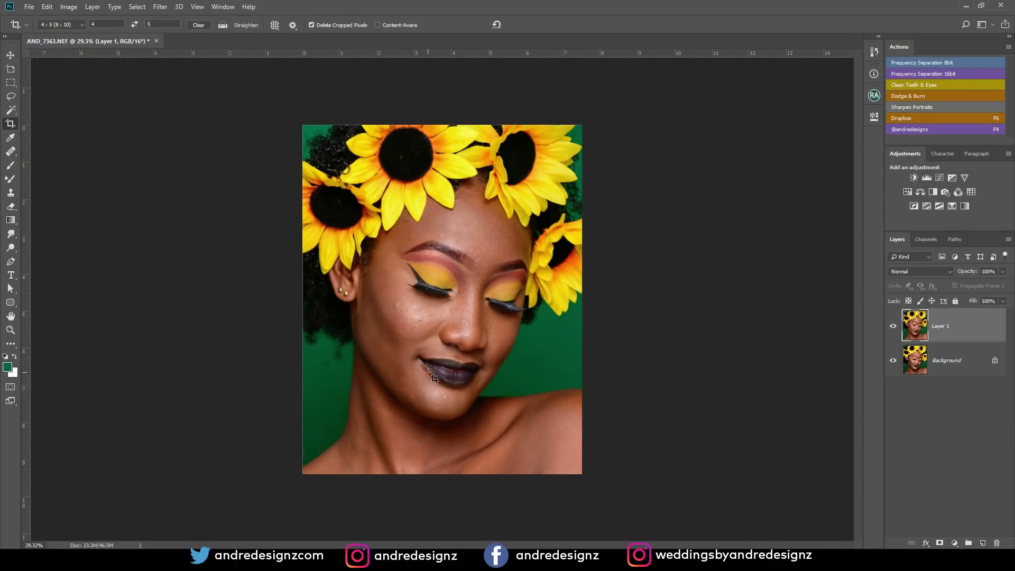
scroll(420, 375, "up", 3)
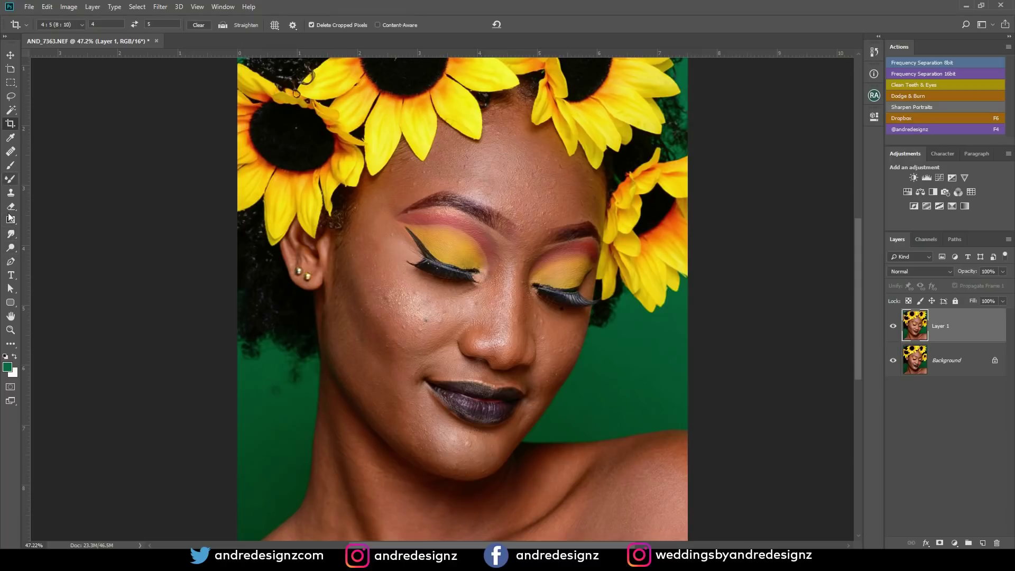
Step: Clone away spots in the green backdrop with a 125-size Clone Stamp brush
left_click(11, 194)
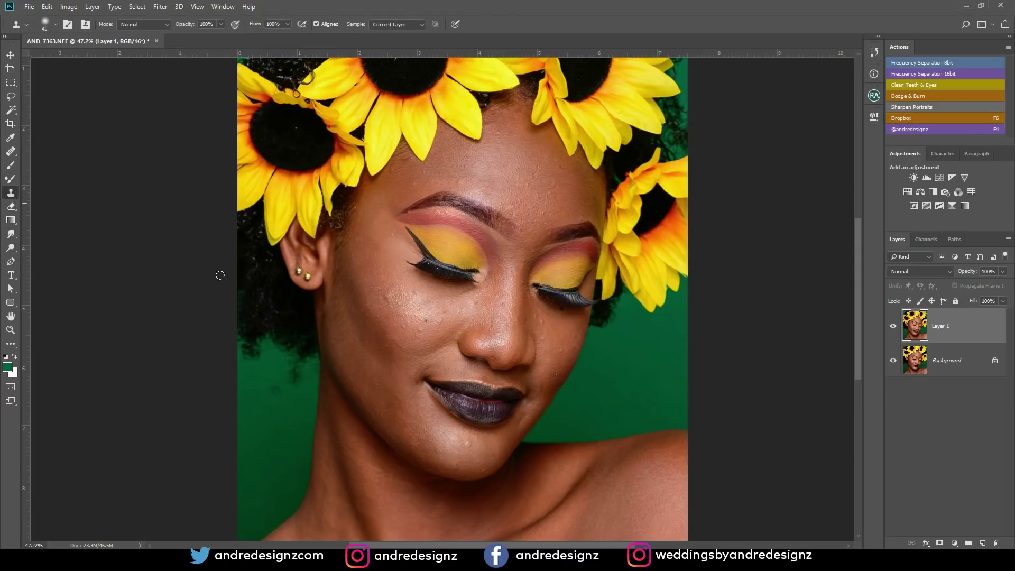
key("bracketright")
mouse_move(301, 386)
left_mouse_down()
mouse_move(265, 404)
mouse_move(280, 415)
mouse_move(265, 421)
left_mouse_up()
left_click(271, 387, "alt")
Step: Shrink the clone brush to 45 and inspect the left and right sunflowers
scroll(295, 418, "down", 3)
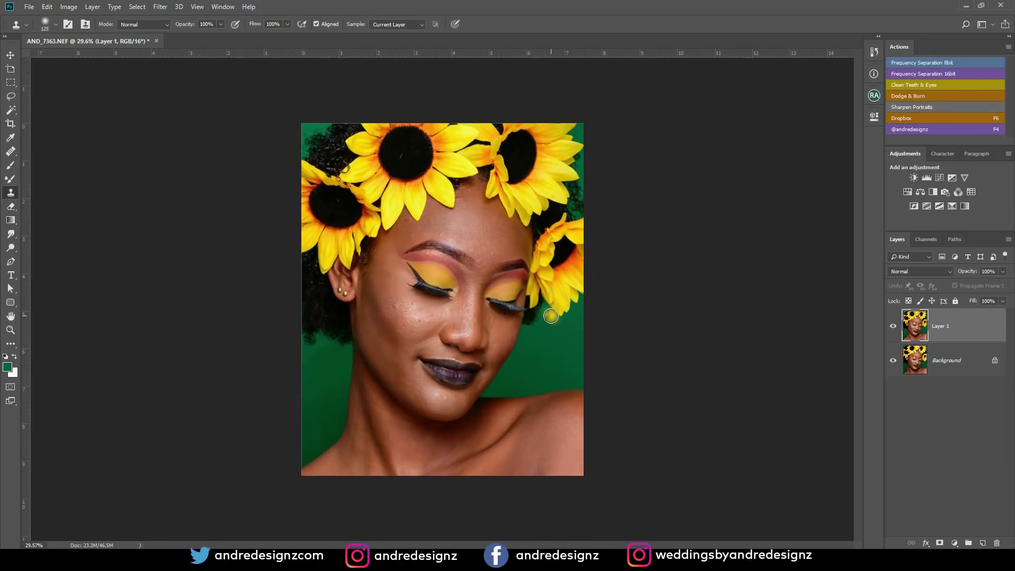
scroll(550, 310, "up", 1)
scroll(549, 301, "up", 4)
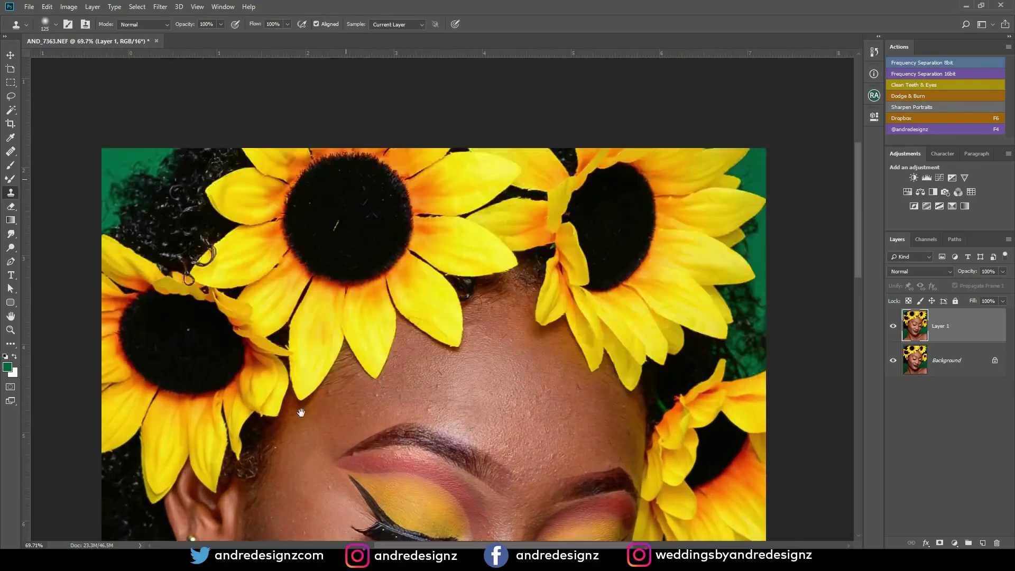
mouse_move(316, 321)
left_mouse_down()
mouse_move(300, 434)
mouse_move(295, 399)
left_mouse_up()
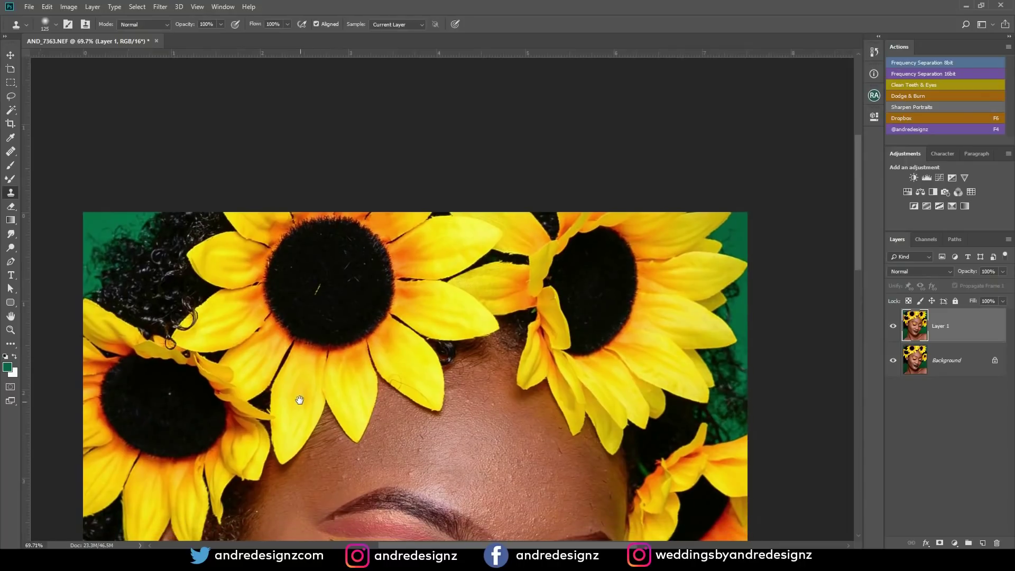
scroll(380, 336, "up", 1)
scroll(380, 336, "up", 5)
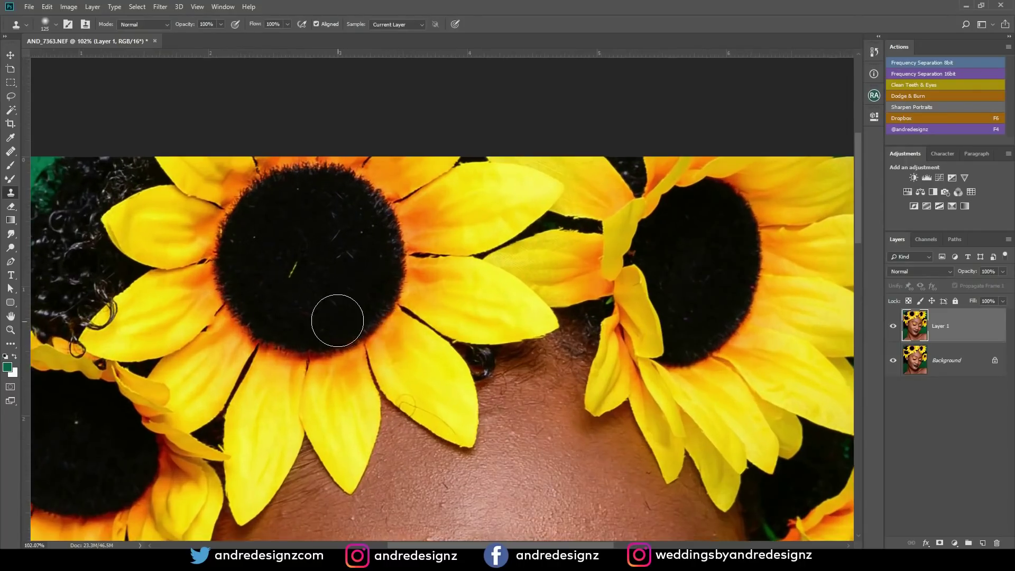
key("bracketleft")
key("bracketleft")
key("bracketleft")
key("bracketleft")
key("bracketleft")
key("bracketleft")
key("bracketleft")
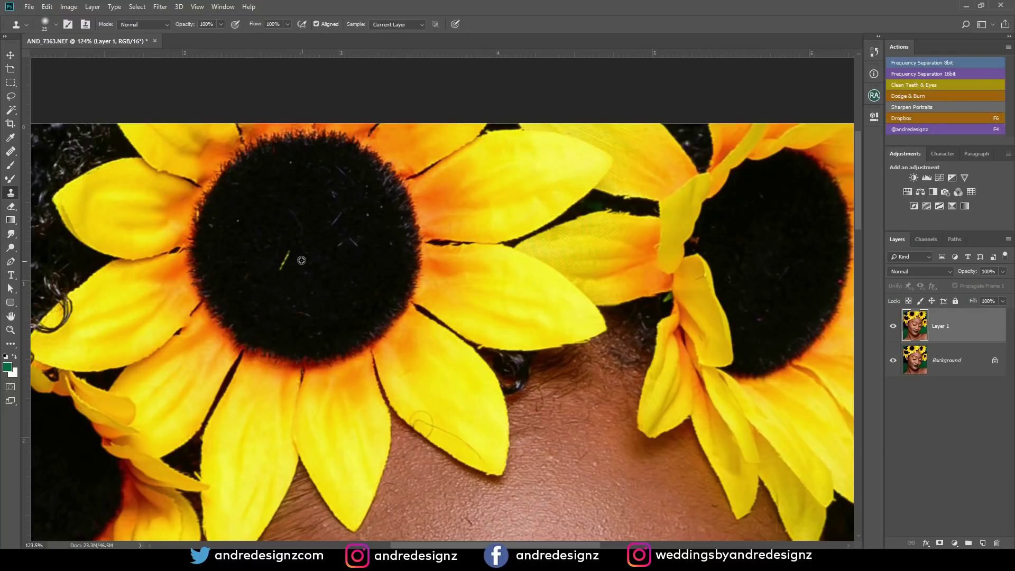
left_click_drag(267, 302, 349, 159)
left_click_drag(251, 360, 364, 238)
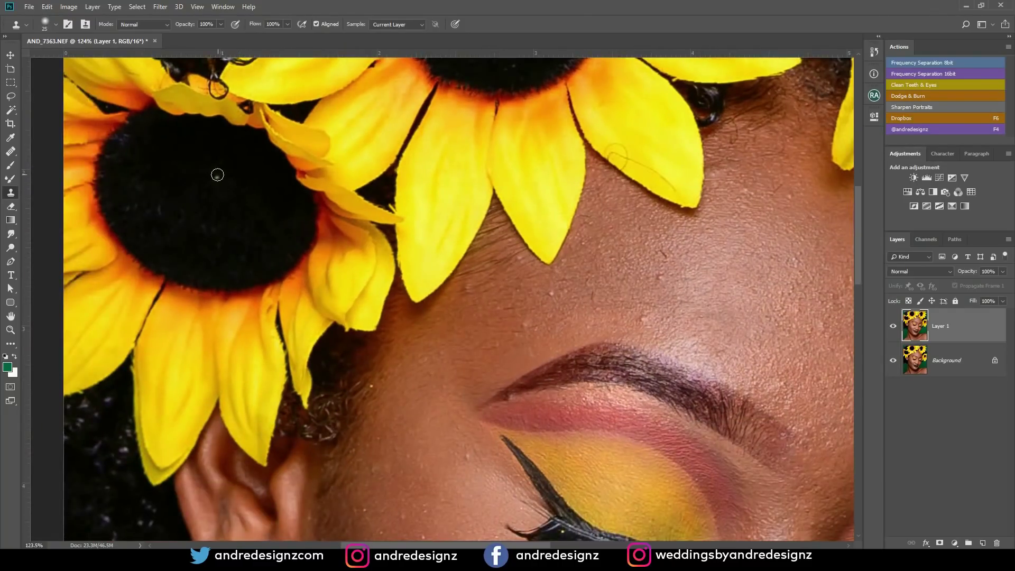
left_click_drag(392, 129, 108, 275)
left_click_drag(581, 130, 330, 246)
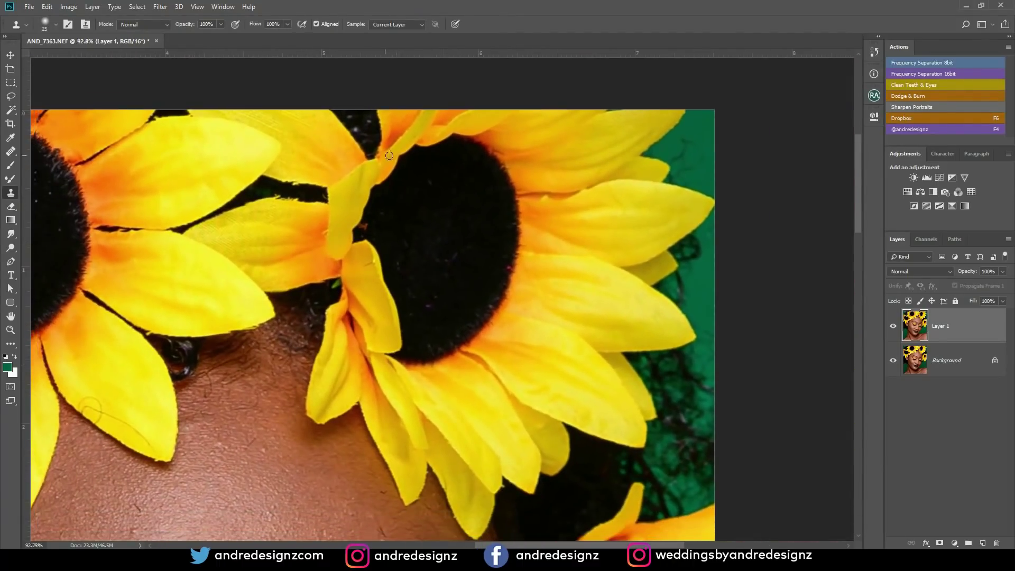
scroll(331, 246, "down", 8)
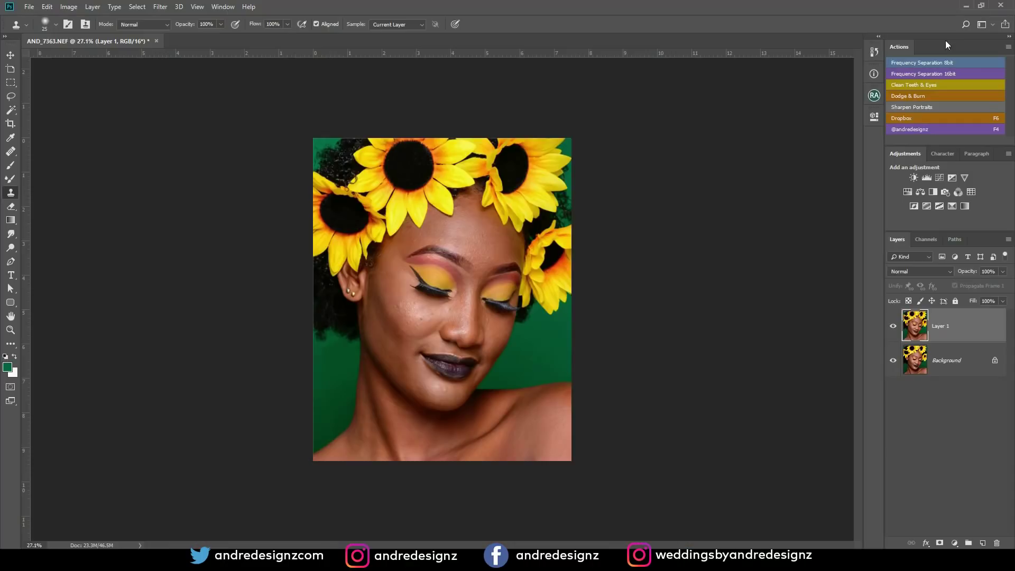
Step: Run the Frequency Separation 16bit action, confirm its Gaussian Blur, and select Low - FS
key("ctrl+plus")
left_click(954, 74)
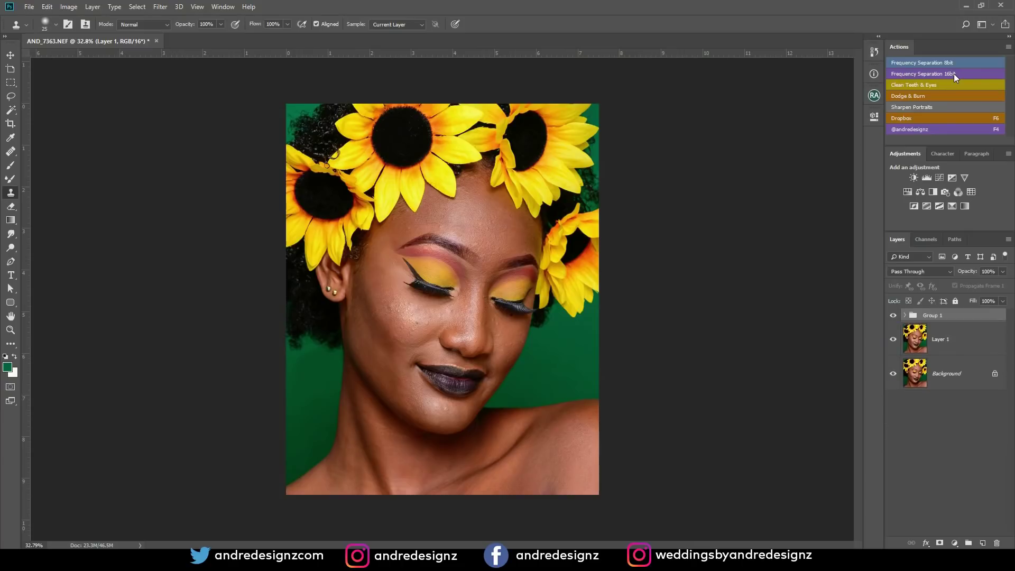
left_click(561, 195)
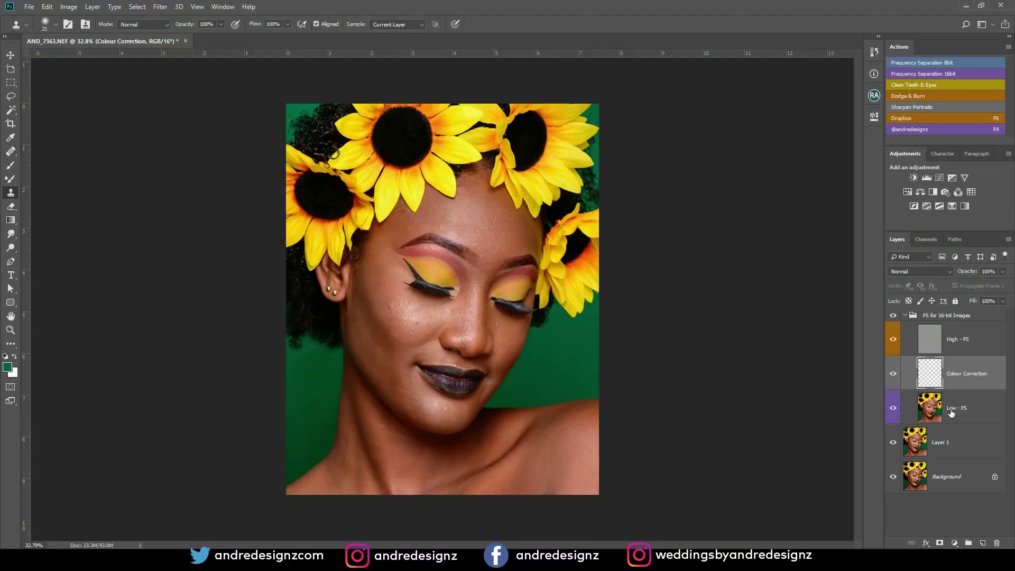
left_click(951, 413)
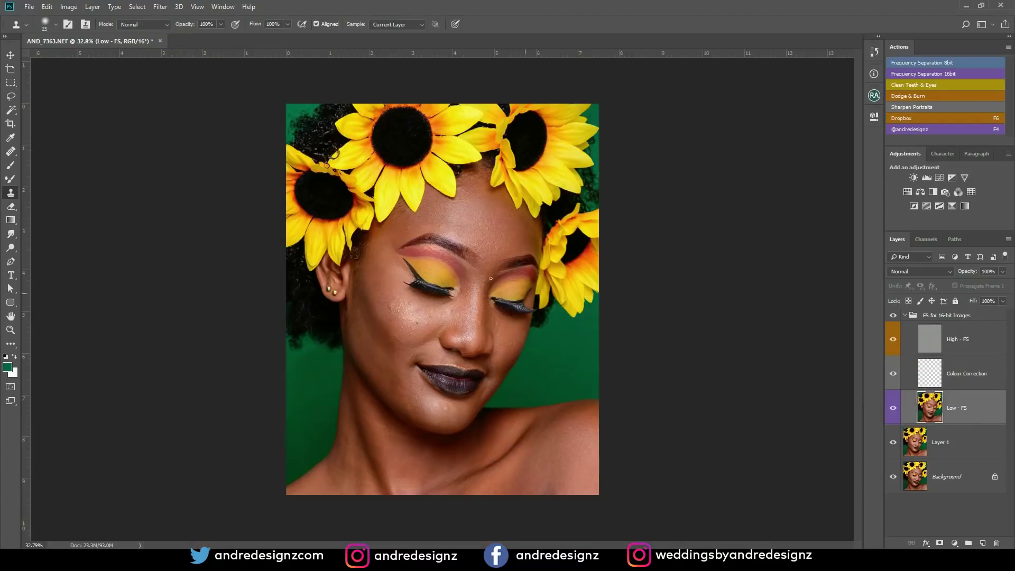
scroll(488, 254, "up", 3)
scroll(488, 254, "down", 3)
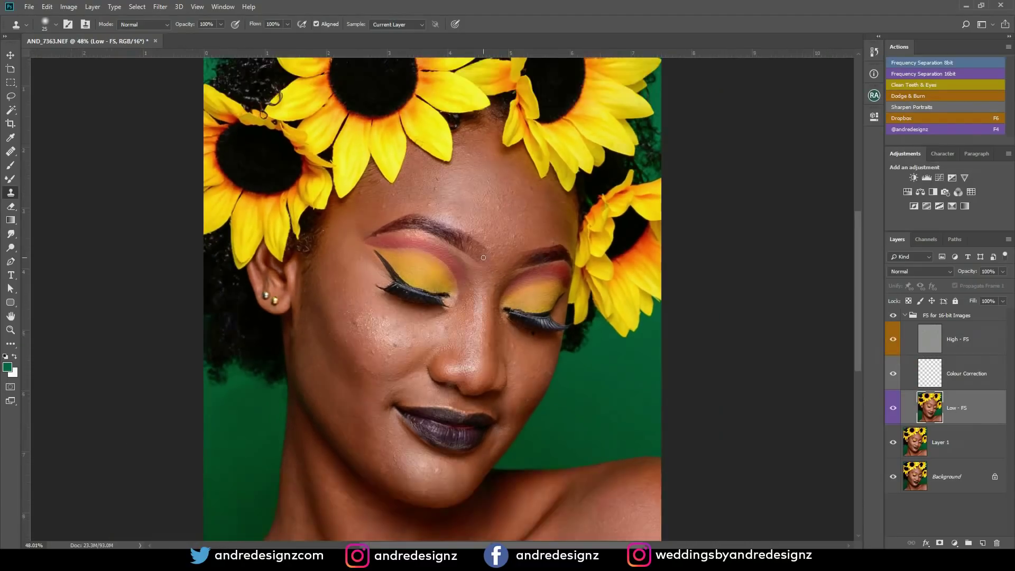
Step: Choose the Mixer Brush set to clean after each stroke
left_click(10, 180)
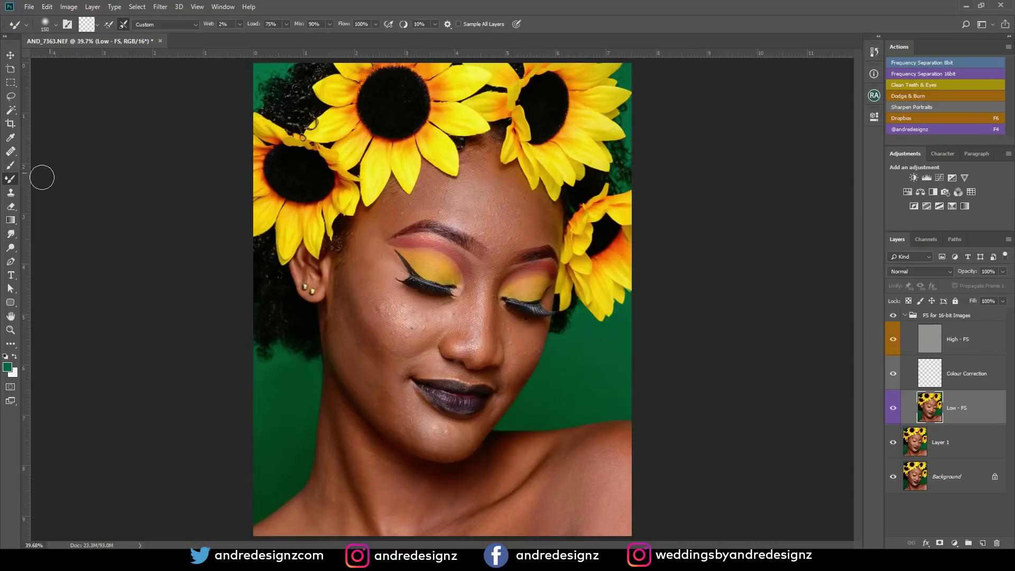
left_click(97, 25)
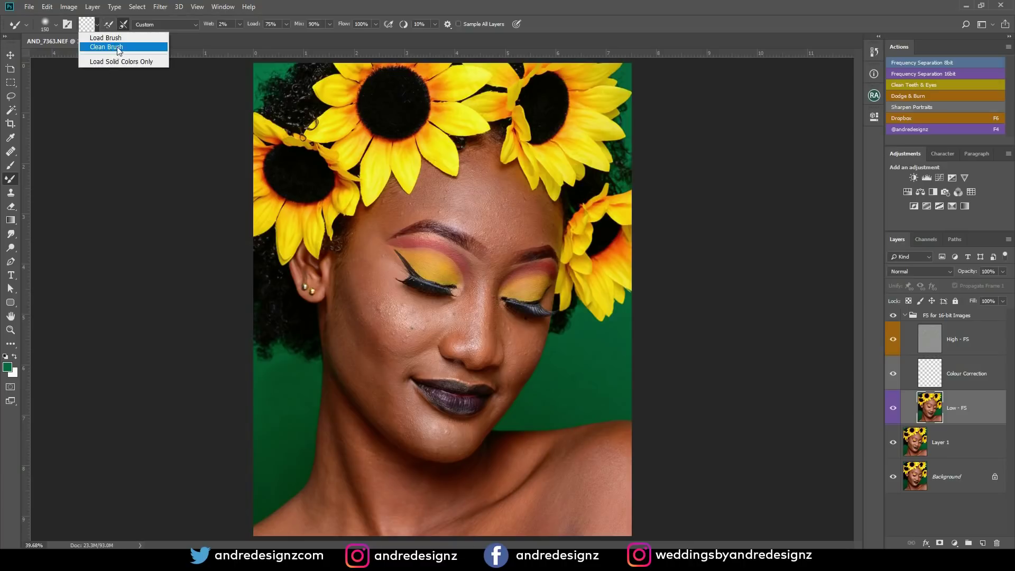
left_click(116, 47)
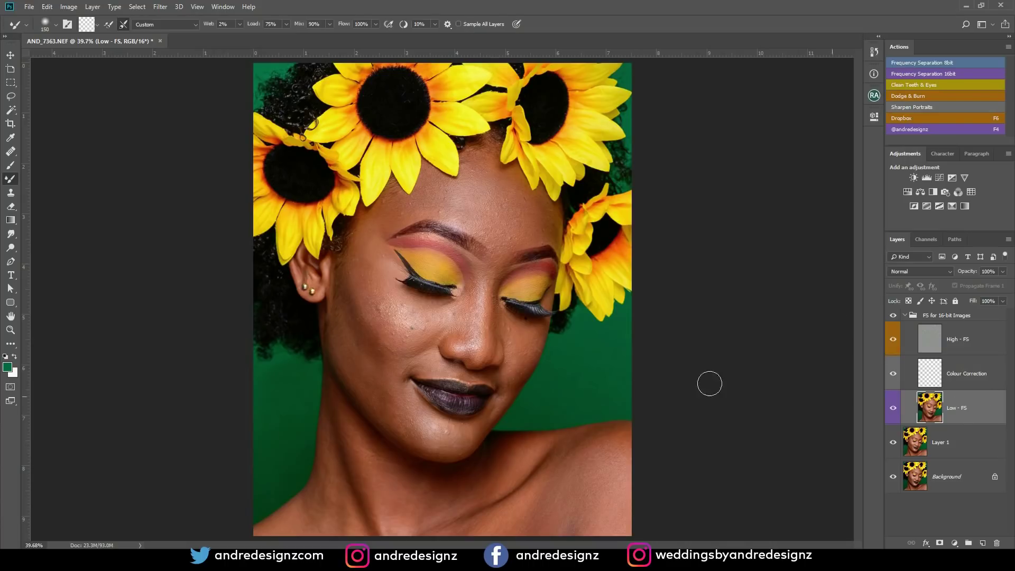
Step: Blend skin tones on the left cheek, under the eye, around the brow, forehead and right cheek
mouse_move(363, 299)
left_mouse_down()
mouse_move(384, 361)
mouse_move(356, 311)
mouse_move(362, 320)
mouse_move(360, 284)
mouse_move(385, 348)
mouse_move(353, 290)
mouse_move(362, 299)
mouse_move(357, 246)
mouse_move(386, 349)
mouse_move(351, 337)
mouse_move(353, 352)
mouse_move(346, 334)
mouse_move(384, 414)
mouse_move(347, 363)
mouse_move(355, 371)
mouse_move(340, 322)
mouse_move(380, 409)
mouse_move(428, 437)
mouse_move(386, 383)
mouse_move(449, 443)
mouse_move(442, 432)
mouse_move(448, 438)
mouse_move(427, 442)
mouse_move(392, 424)
mouse_move(340, 341)
mouse_move(336, 278)
mouse_move(341, 294)
mouse_move(351, 275)
mouse_move(344, 321)
mouse_move(410, 418)
left_mouse_up()
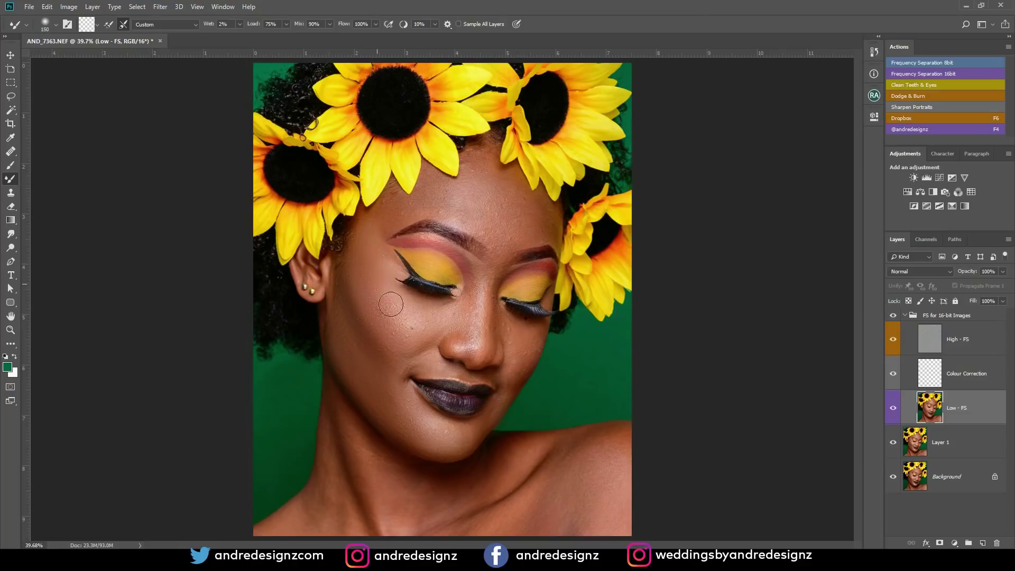
mouse_move(399, 302)
left_mouse_down()
mouse_move(372, 250)
mouse_move(390, 329)
mouse_move(380, 307)
mouse_move(405, 348)
mouse_move(436, 346)
mouse_move(420, 343)
mouse_move(429, 323)
mouse_move(465, 300)
mouse_move(486, 303)
mouse_move(486, 330)
mouse_move(486, 285)
mouse_move(471, 260)
mouse_move(478, 276)
mouse_move(459, 255)
mouse_move(479, 278)
mouse_move(421, 241)
left_mouse_up()
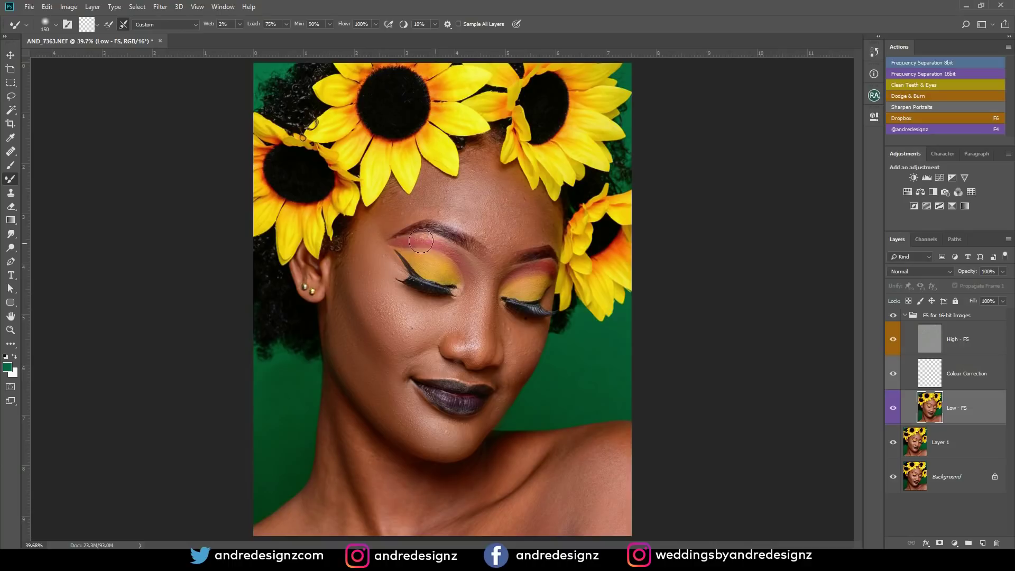
left_click_drag(425, 261, 416, 271)
mouse_move(398, 224)
left_mouse_down()
mouse_move(401, 207)
mouse_move(387, 207)
mouse_move(386, 216)
left_mouse_up()
mouse_move(475, 174)
left_mouse_down()
mouse_move(497, 211)
mouse_move(489, 230)
mouse_move(503, 233)
mouse_move(514, 204)
left_mouse_up()
mouse_move(526, 204)
left_mouse_down()
mouse_move(517, 218)
mouse_move(466, 217)
mouse_move(451, 199)
mouse_move(478, 222)
mouse_move(472, 186)
mouse_move(461, 191)
mouse_move(507, 223)
mouse_move(506, 245)
left_mouse_up()
mouse_move(507, 311)
left_mouse_down()
mouse_move(516, 352)
mouse_move(511, 325)
mouse_move(509, 337)
mouse_move(528, 337)
mouse_move(514, 382)
mouse_move(510, 324)
mouse_move(518, 346)
left_mouse_up()
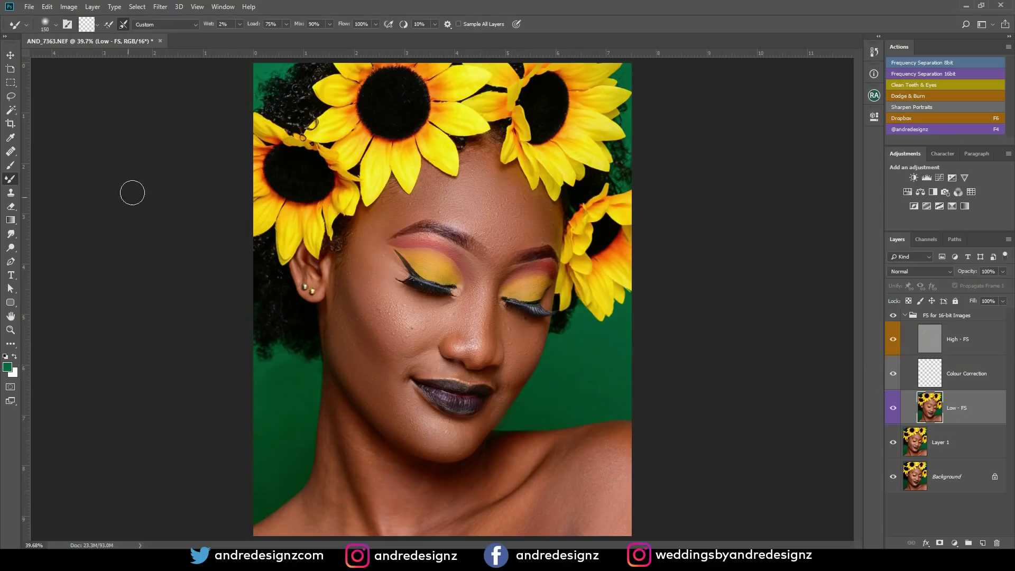
Step: Lasso a neck patch on Low - FS, soften it with Gaussian Blur, and deselect
left_click(11, 97)
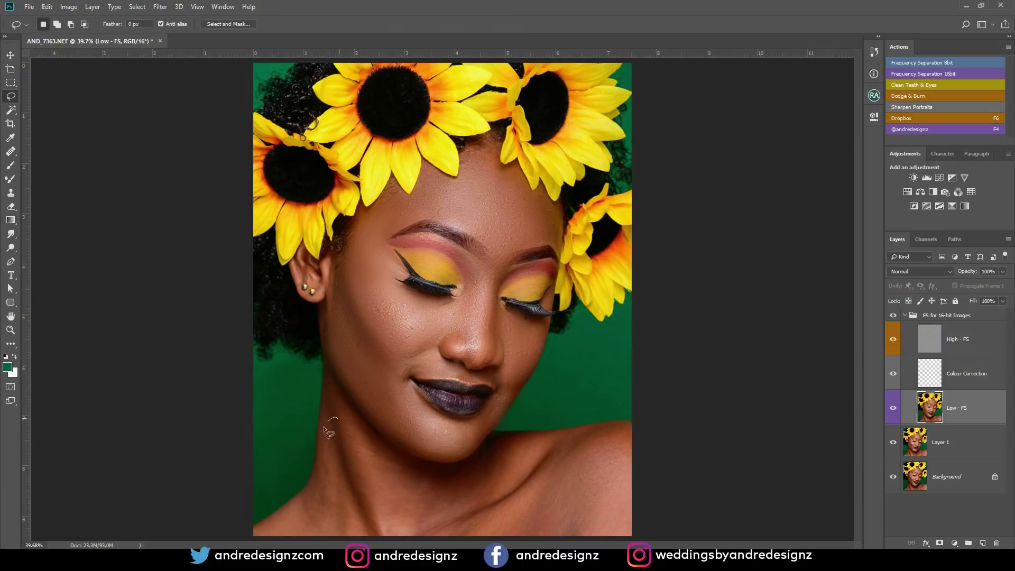
left_click_drag(348, 424, 349, 426)
left_click(162, 8)
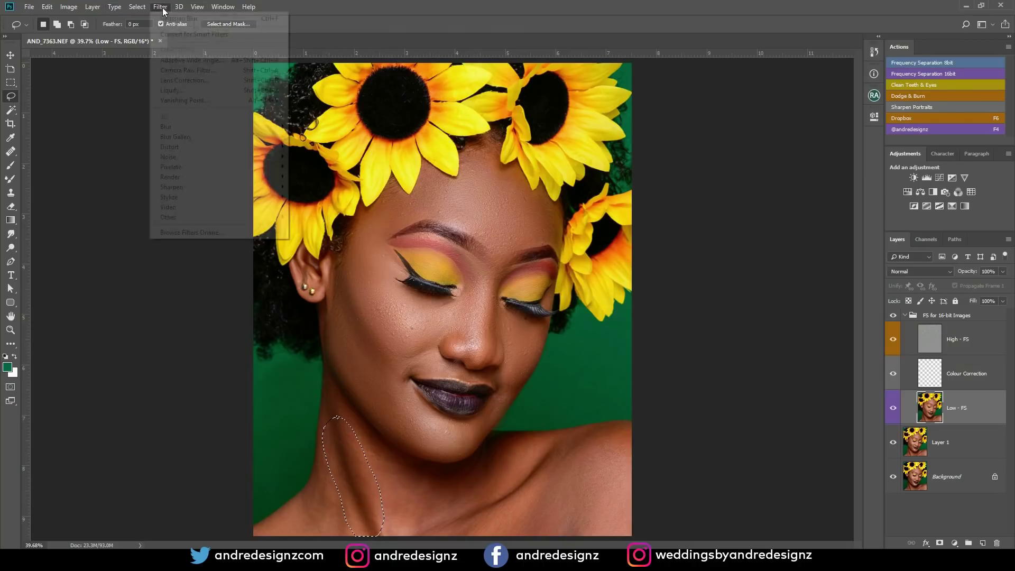
mouse_move(231, 130)
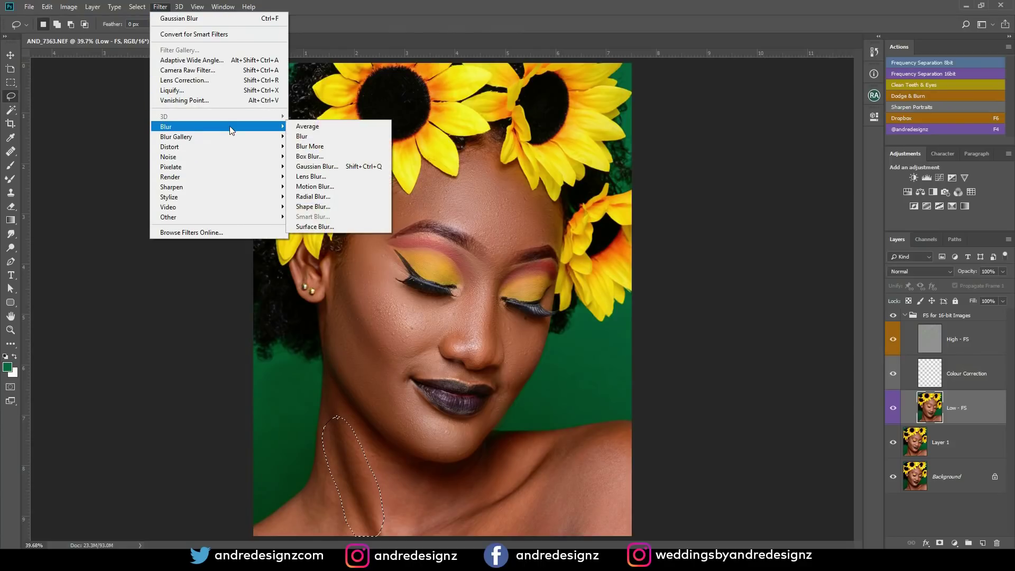
left_click(363, 163)
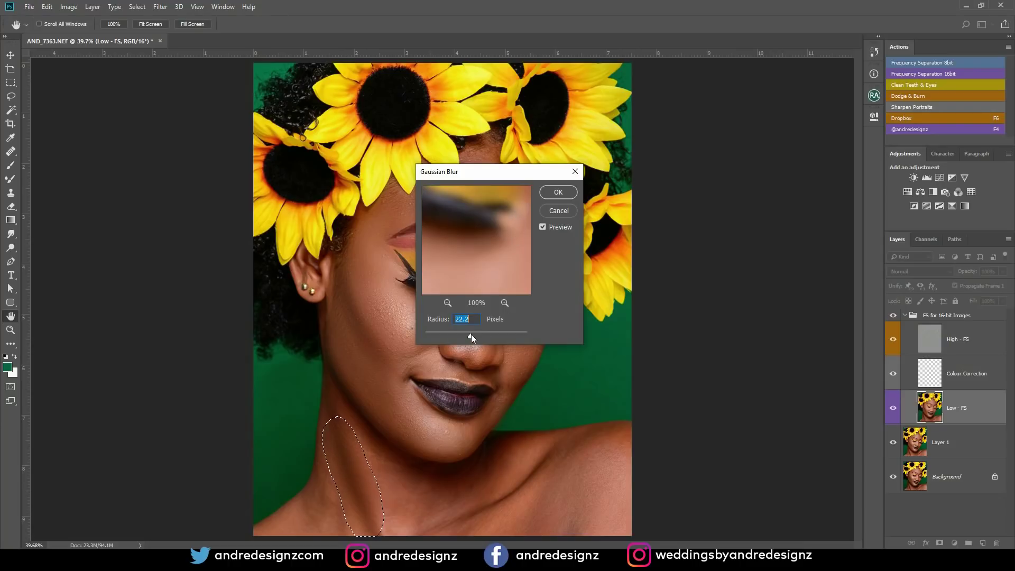
left_click_drag(467, 334, 471, 337)
left_click(558, 192)
key("ctrl+d")
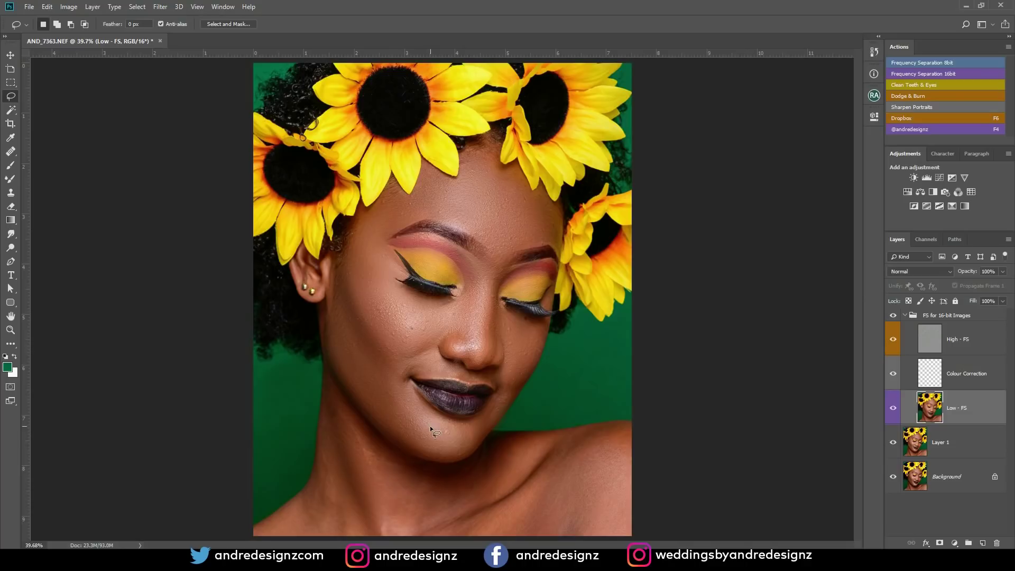
Step: Zoom onto the neck, set a 10 px lasso feather, try reapplying the last blur, then undo it
scroll(355, 509, "up", 7)
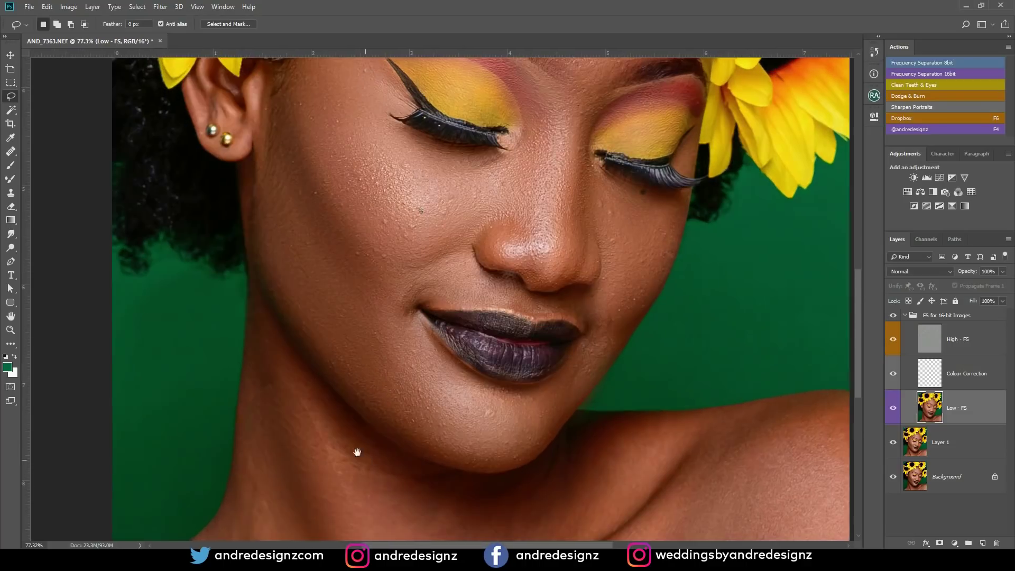
left_click_drag(357, 452, 324, 220)
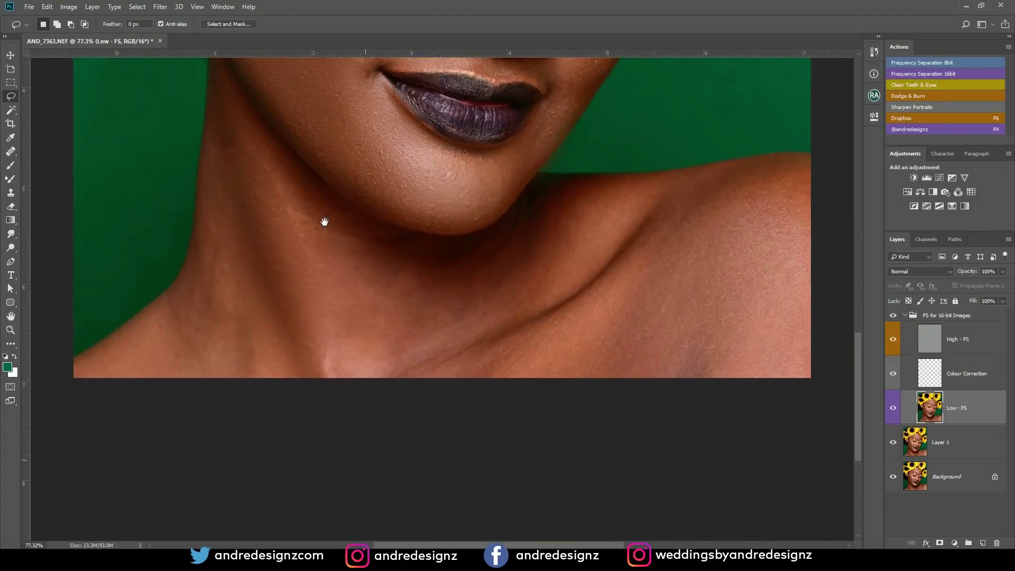
scroll(318, 204, "up", 4)
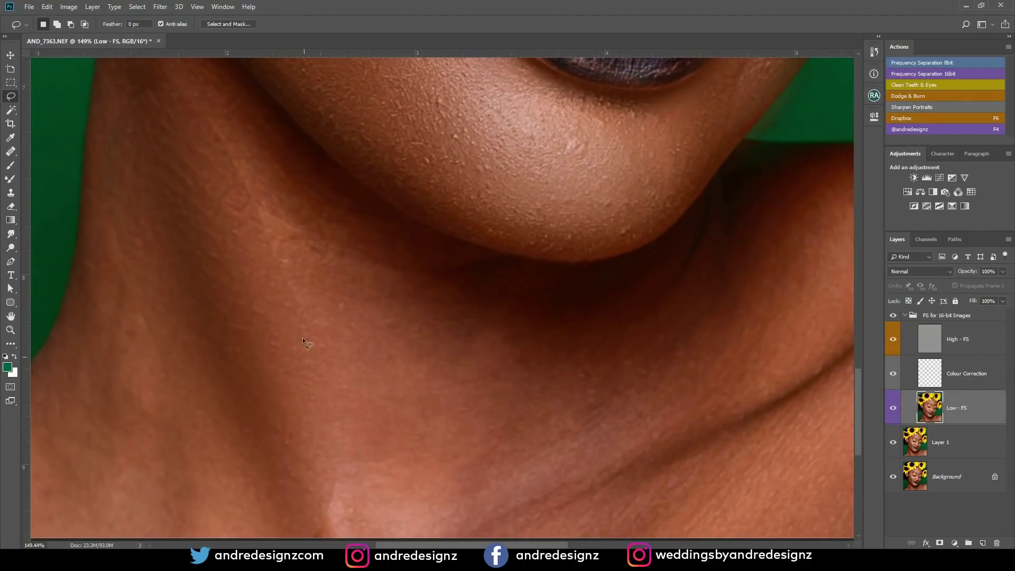
left_click_drag(323, 415, 323, 419)
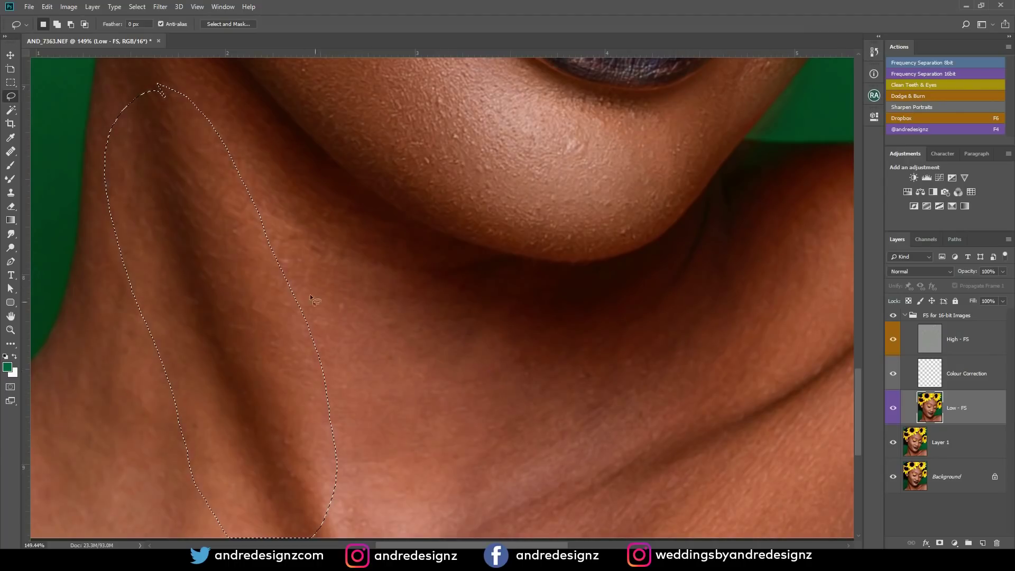
scroll(310, 294, "down", 2)
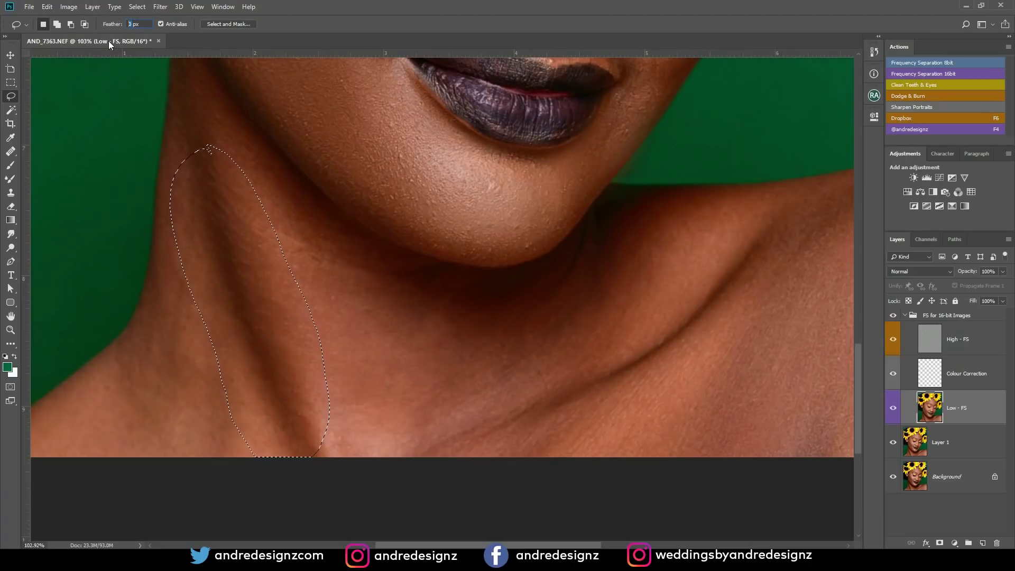
type("10")
left_click(168, 8)
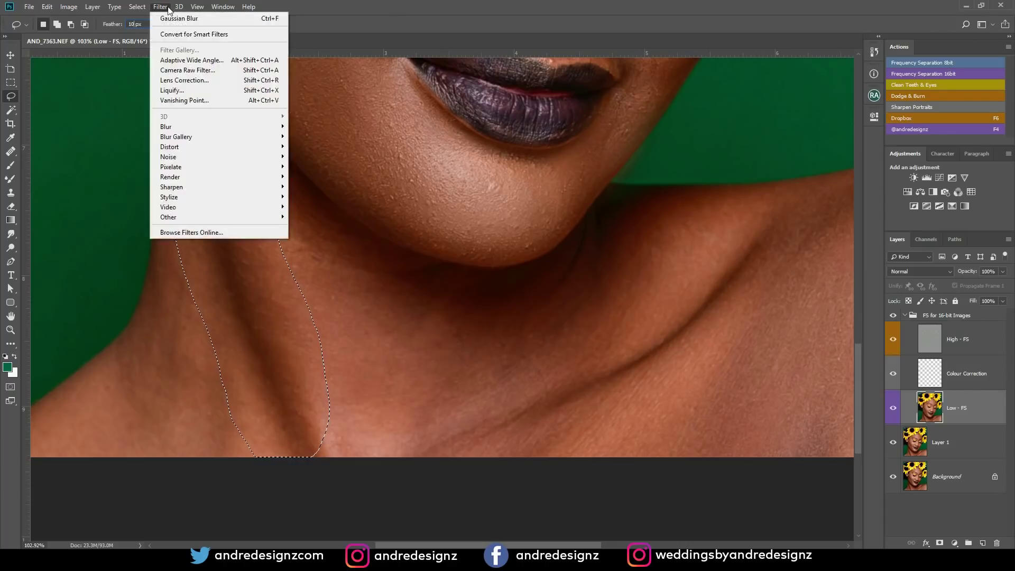
left_click(200, 21)
key("ctrl+d")
key("ctrl+alt+z")
key("ctrl+alt+z")
key("ctrl+alt+z")
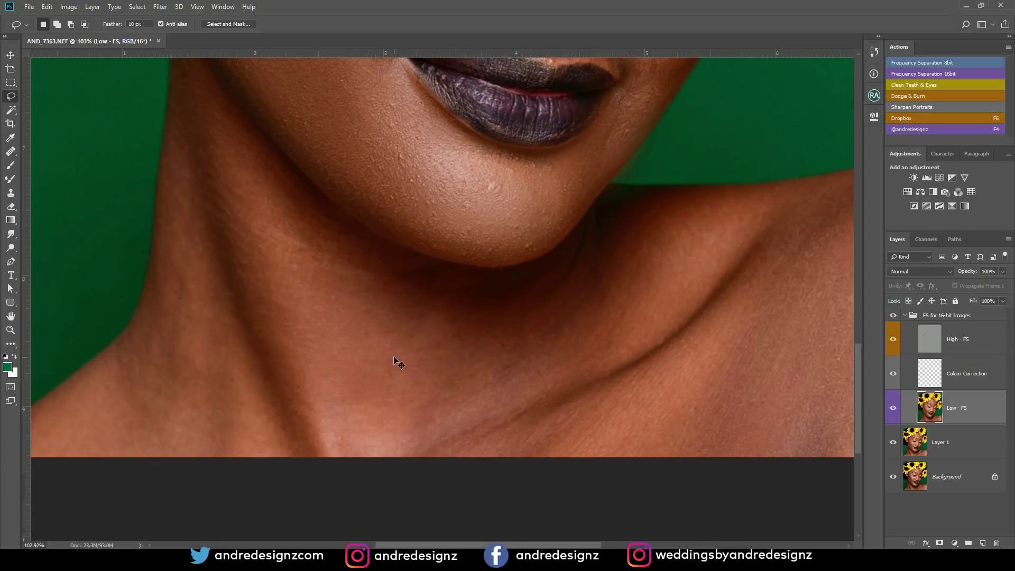
Step: Lasso the left side of the neck, apply a 19.4-pixel Gaussian Blur, and deselect
left_click(137, 24)
mouse_move(198, 128)
left_mouse_down()
mouse_move(226, 155)
mouse_move(314, 421)
left_mouse_up()
mouse_move(236, 417)
left_mouse_down()
mouse_move(208, 335)
mouse_move(193, 216)
left_mouse_up()
left_click(160, 6)
mouse_move(222, 127)
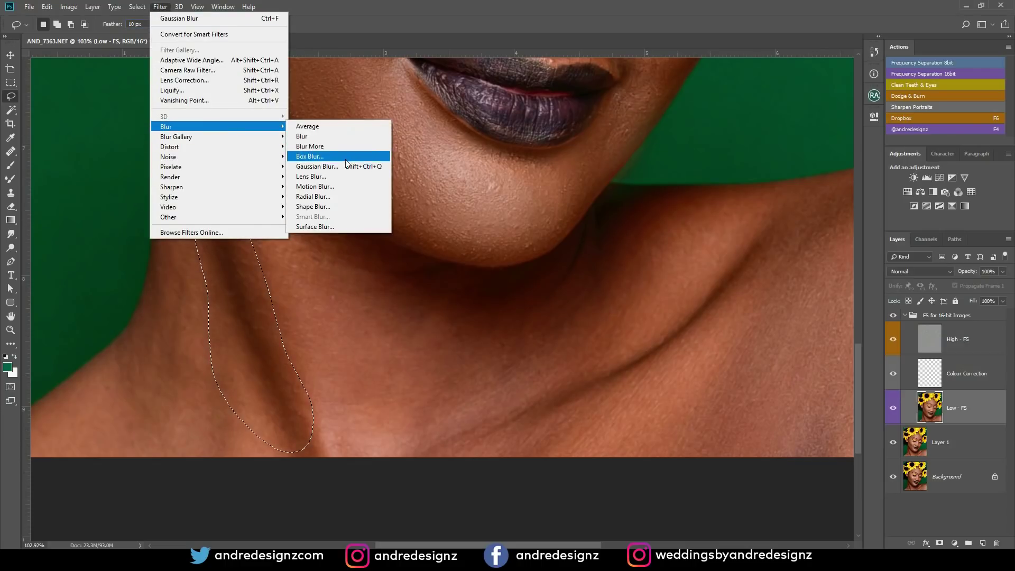
left_click(317, 170)
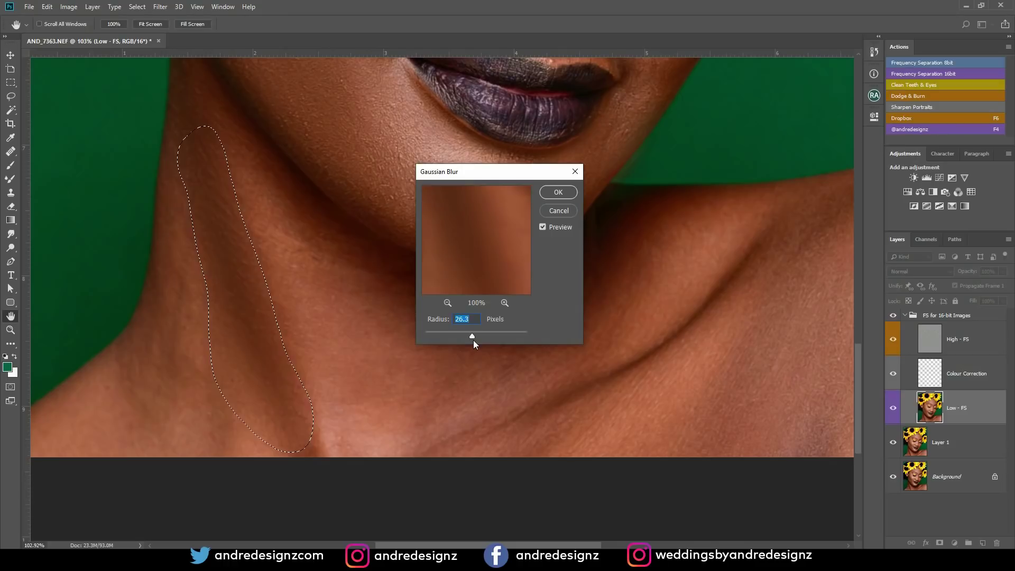
left_click_drag(471, 335, 457, 337)
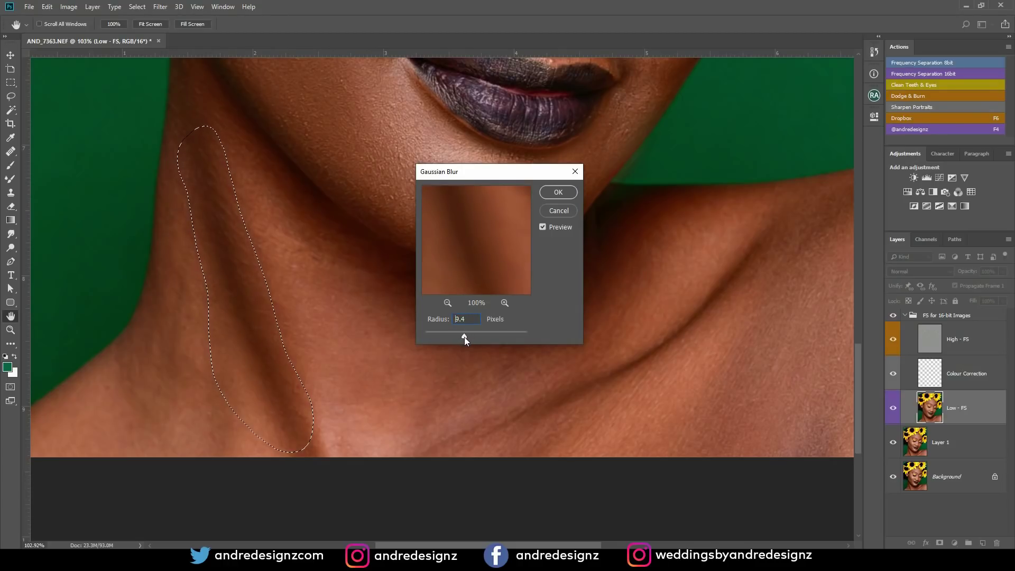
left_click(558, 193)
key("ctrl+d")
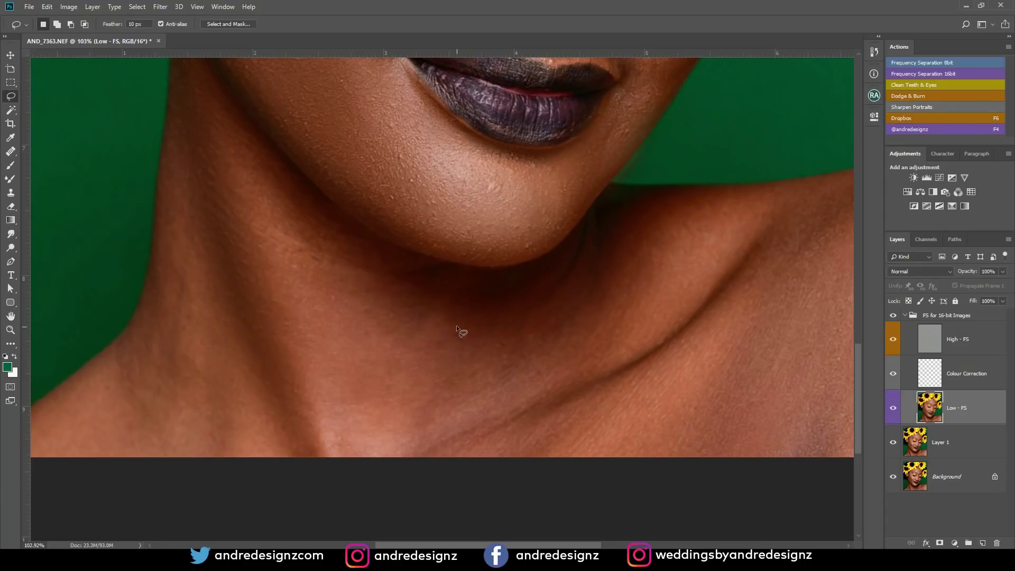
scroll(456, 325, "down", 6)
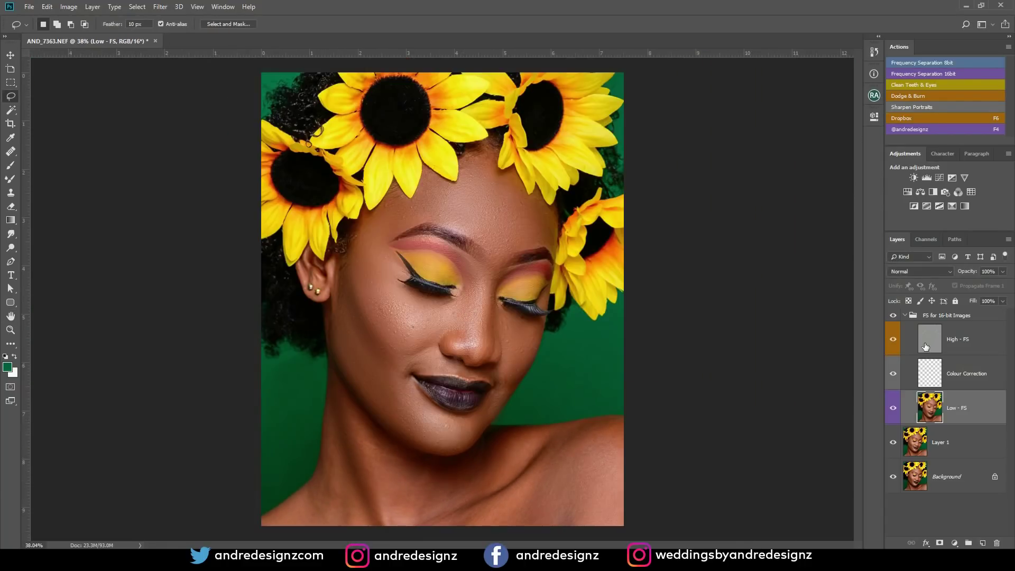
Step: Hide the frequency separation group to compare, then blend nose-bridge and forehead skin with the mixer brush
left_click(892, 316)
key("b")
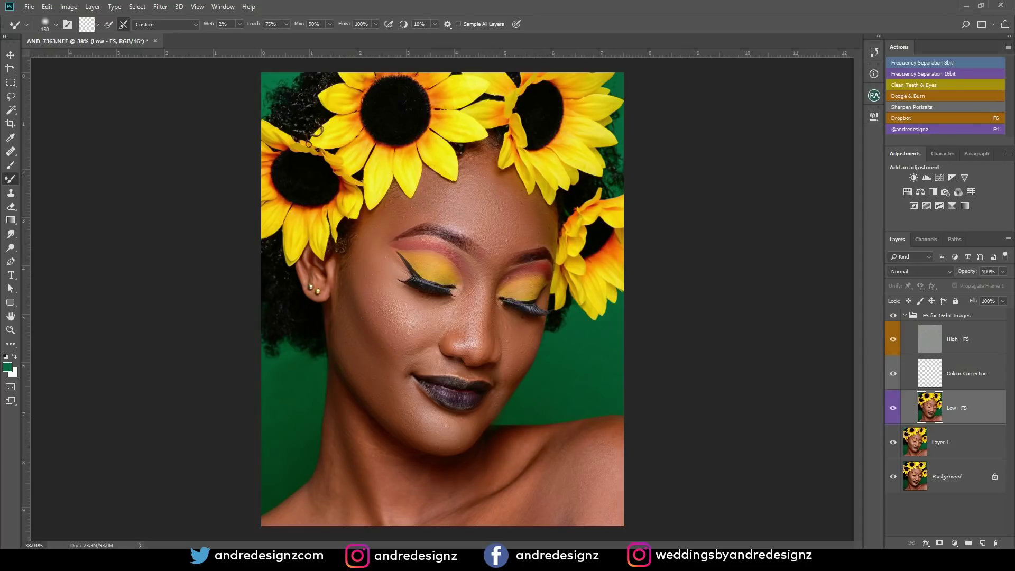
scroll(483, 404, "up", 3)
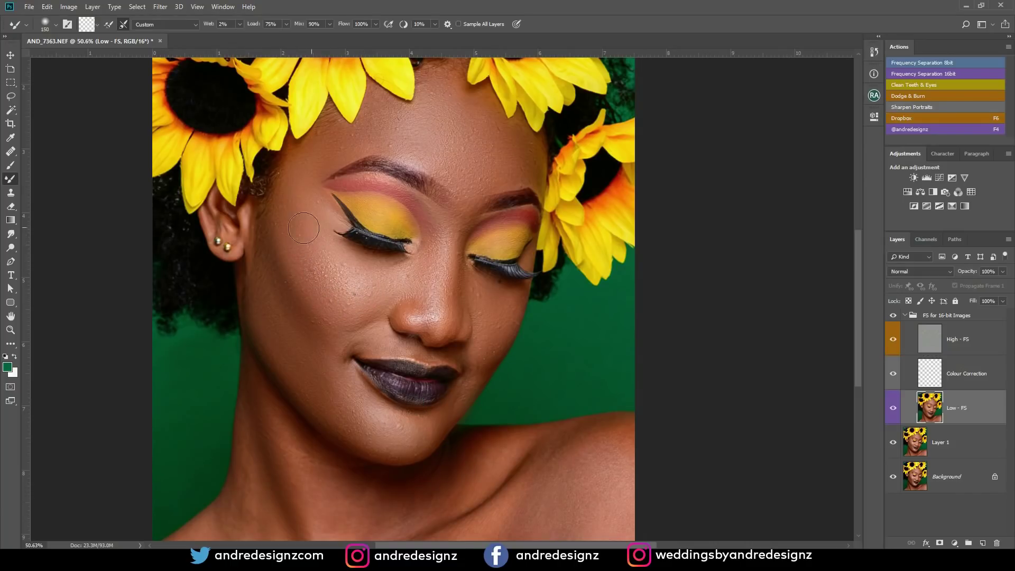
mouse_move(392, 281)
left_mouse_down()
mouse_move(424, 272)
mouse_move(438, 230)
left_mouse_up()
left_click_drag(414, 140, 389, 127)
mouse_move(329, 162)
left_mouse_down()
mouse_move(329, 128)
mouse_move(310, 164)
left_mouse_up()
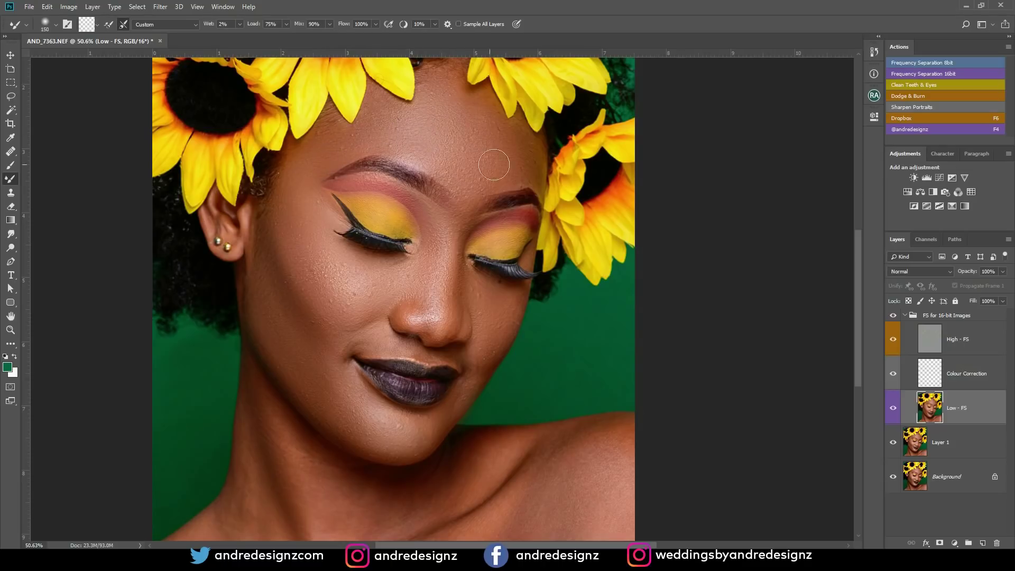
mouse_move(525, 153)
left_mouse_down()
mouse_move(455, 123)
mouse_move(428, 78)
left_mouse_up()
Step: Blend the neck skin and even out dark patches on the right shoulder
left_click_drag(362, 308, 413, 142)
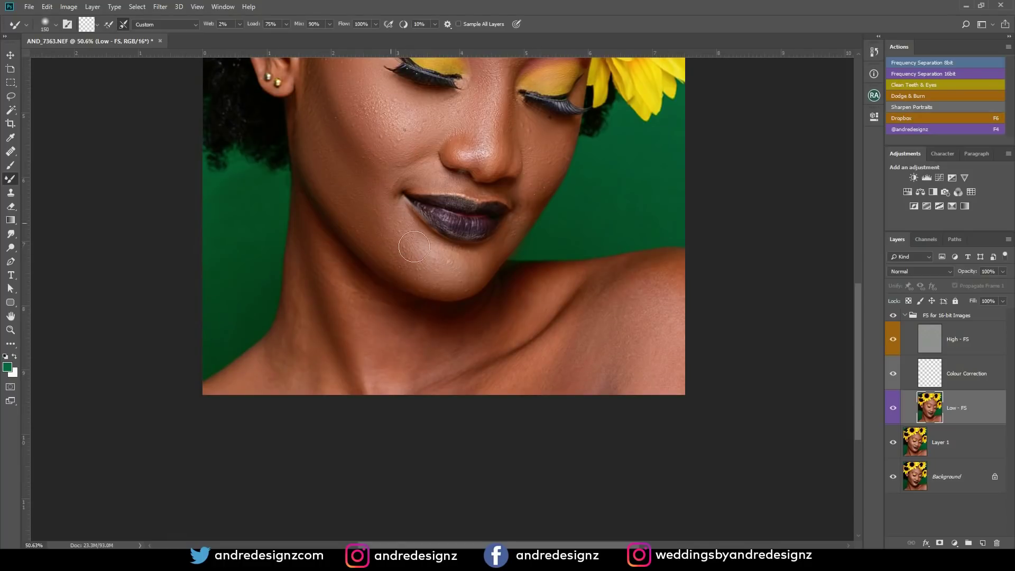
mouse_move(421, 340)
left_mouse_down()
mouse_move(475, 336)
mouse_move(501, 306)
mouse_move(479, 335)
mouse_move(424, 339)
mouse_move(479, 340)
mouse_move(549, 295)
mouse_move(504, 339)
mouse_move(463, 348)
mouse_move(422, 385)
mouse_move(455, 381)
mouse_move(448, 395)
mouse_move(280, 375)
mouse_move(291, 333)
mouse_move(304, 403)
mouse_move(303, 306)
mouse_move(304, 358)
mouse_move(294, 339)
mouse_move(289, 377)
mouse_move(287, 344)
mouse_move(262, 388)
mouse_move(221, 413)
mouse_move(220, 395)
mouse_move(209, 411)
mouse_move(309, 350)
left_mouse_up()
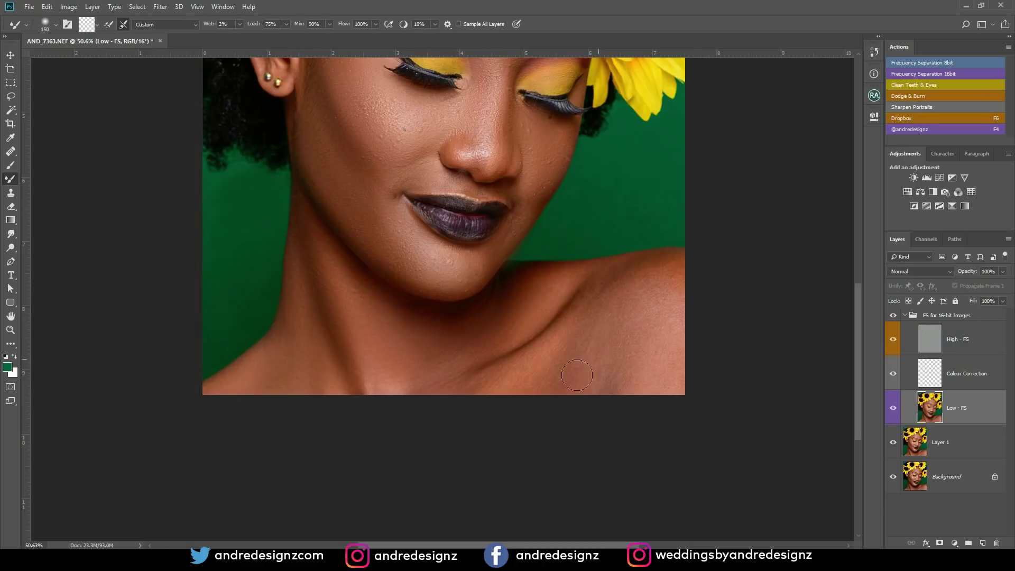
mouse_move(607, 333)
left_mouse_down()
mouse_move(602, 407)
mouse_move(642, 348)
mouse_move(631, 382)
mouse_move(633, 322)
mouse_move(651, 295)
mouse_move(641, 299)
mouse_move(648, 352)
mouse_move(673, 321)
mouse_move(675, 390)
mouse_move(655, 289)
mouse_move(670, 271)
left_mouse_up()
mouse_move(536, 395)
left_mouse_down()
mouse_move(593, 357)
mouse_move(600, 404)
mouse_move(622, 389)
mouse_move(602, 372)
mouse_move(628, 371)
mouse_move(663, 391)
mouse_move(649, 346)
mouse_move(678, 367)
mouse_move(677, 319)
mouse_move(651, 356)
left_mouse_up()
scroll(649, 353, "down", 5)
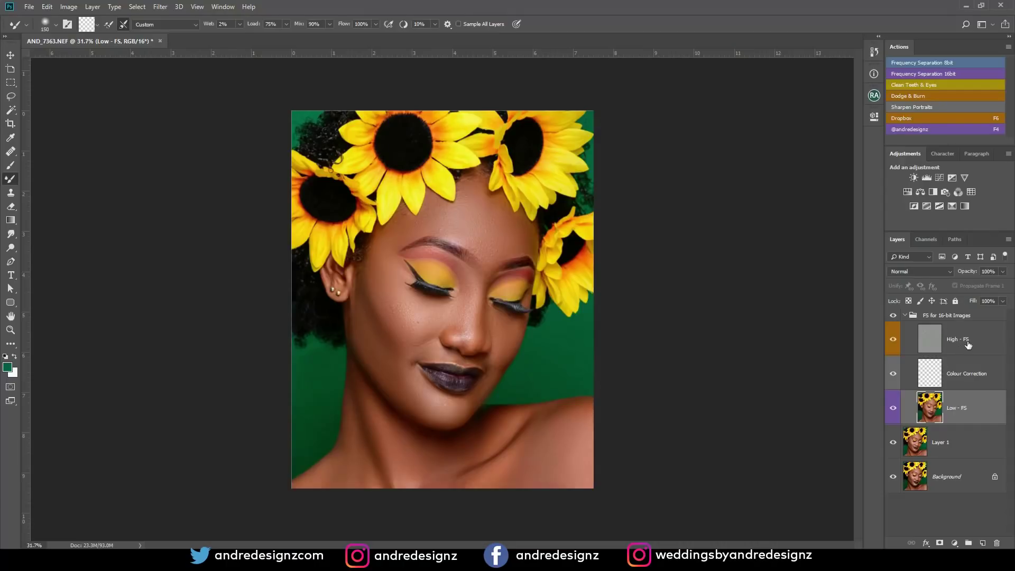
Step: On the High - FS layer, clone out rough texture at the brow tail
left_click(968, 345)
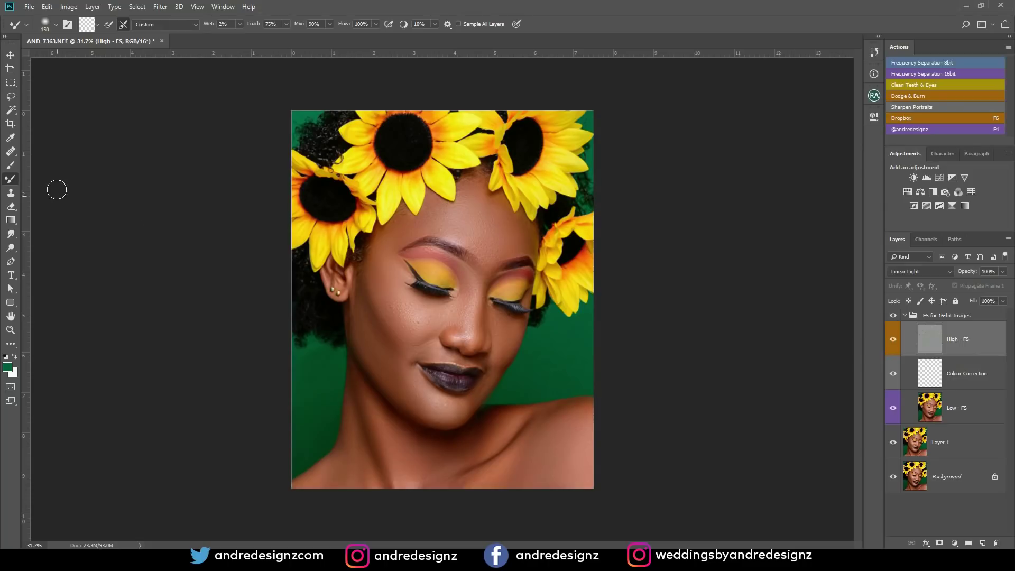
left_click(11, 195)
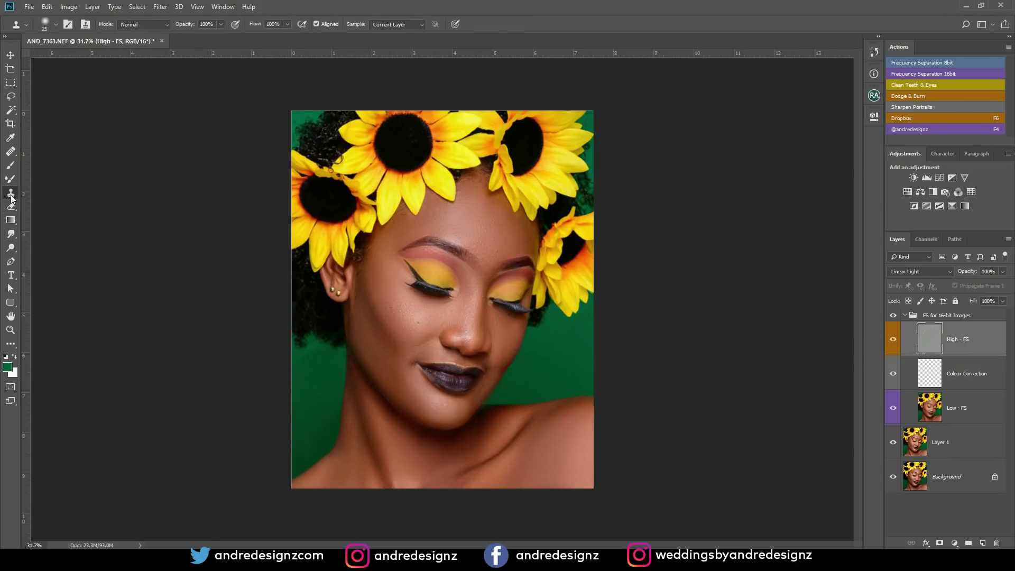
scroll(443, 293, "up", 5)
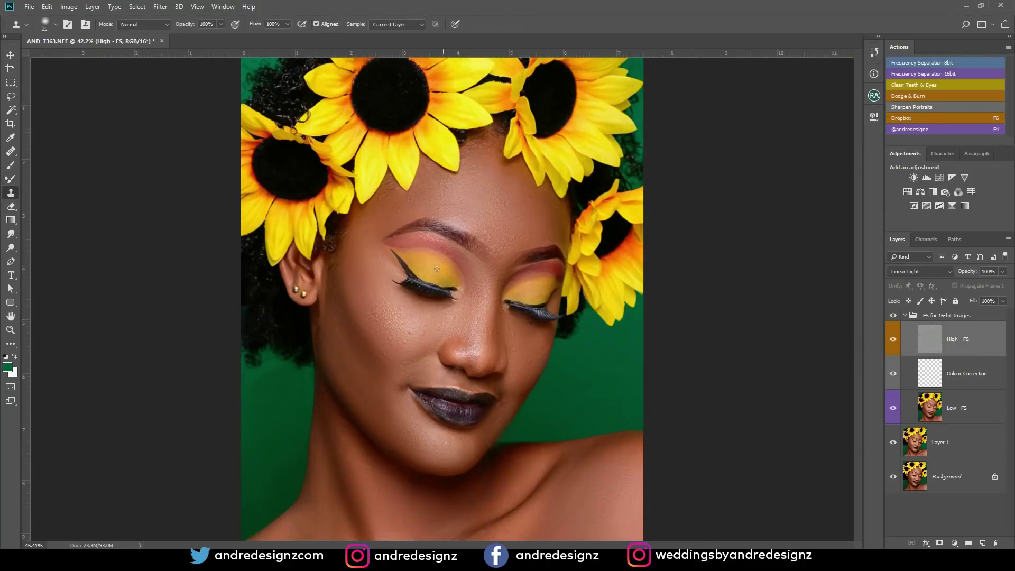
scroll(434, 278, "down", 3)
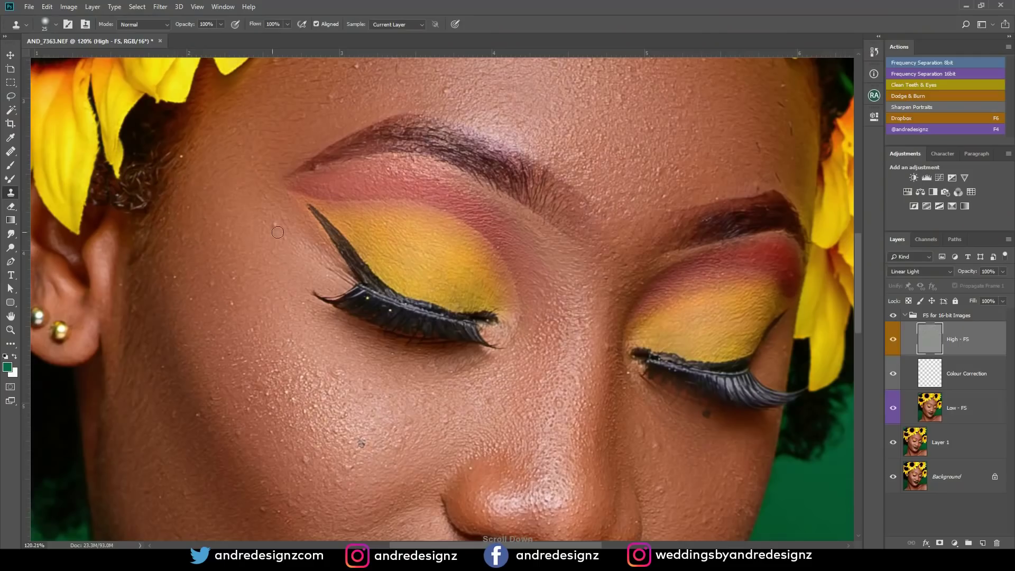
left_click(281, 230)
left_click(336, 170, "alt")
left_click_drag(320, 167, 317, 178)
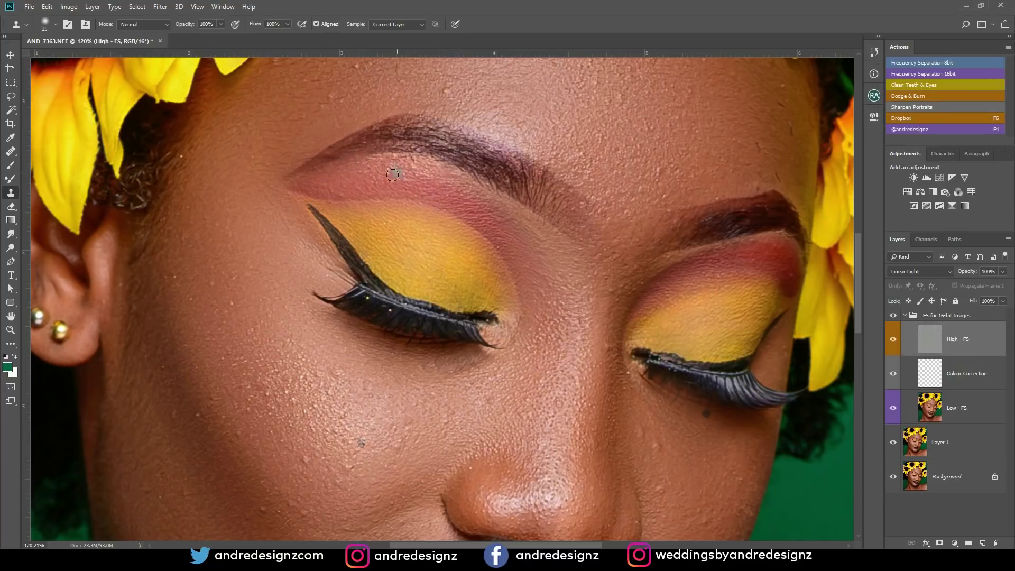
Step: Clone away stray hairs over the petal edge and forehead, smoothing the forehead texture
left_click_drag(469, 107, 364, 279)
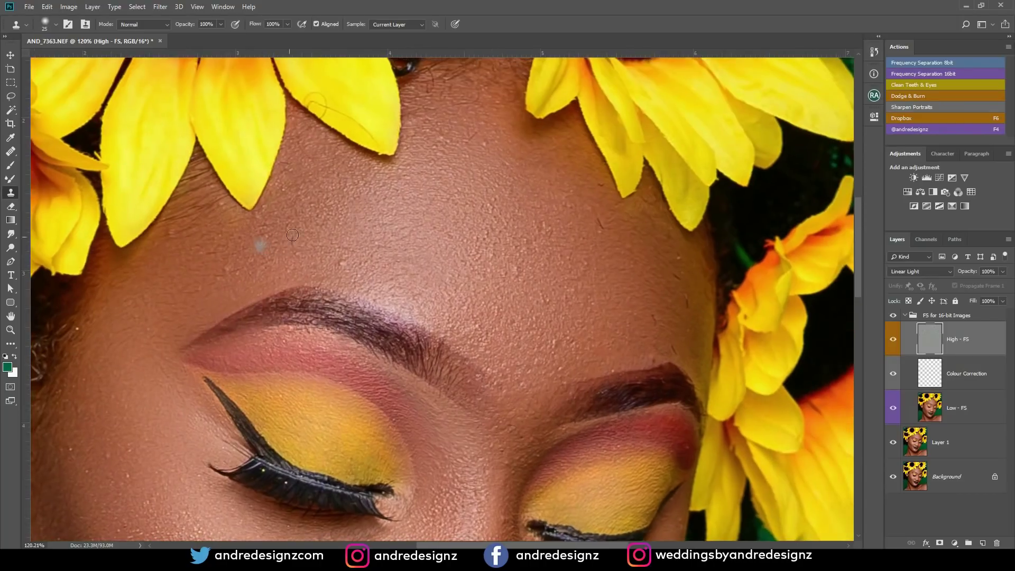
left_click_drag(307, 254, 256, 213)
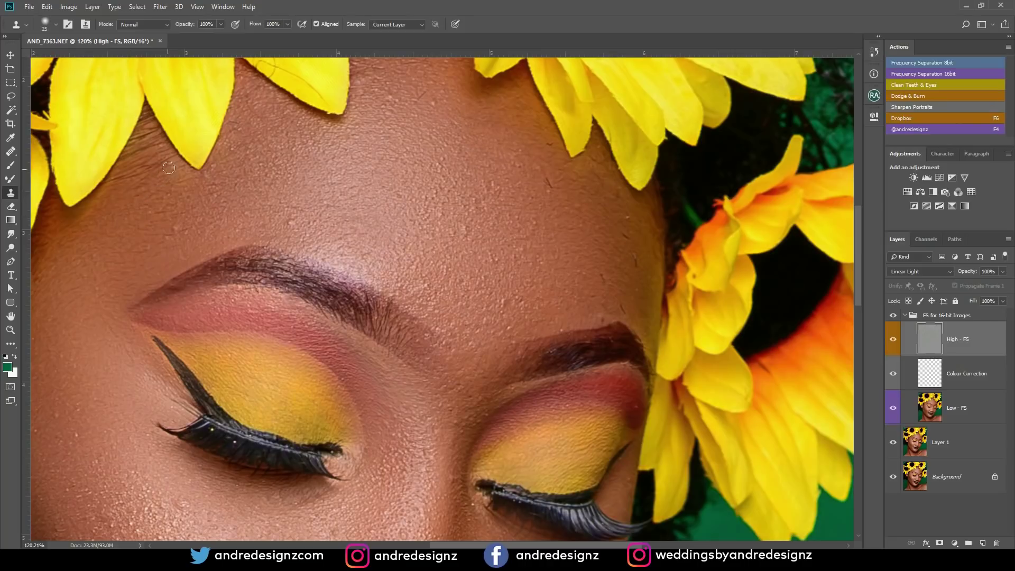
left_click_drag(227, 175, 129, 297)
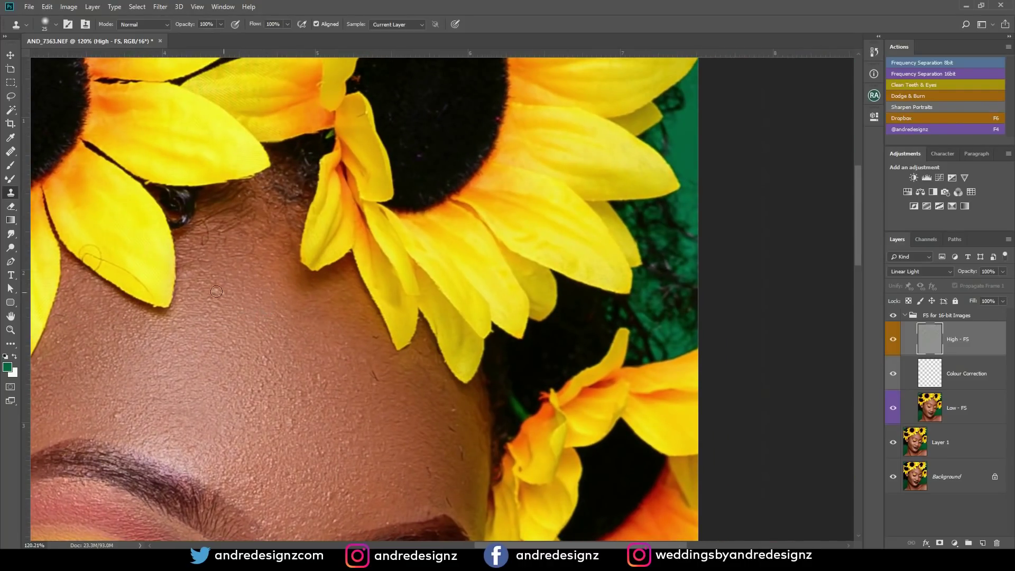
scroll(244, 276, "down", 2)
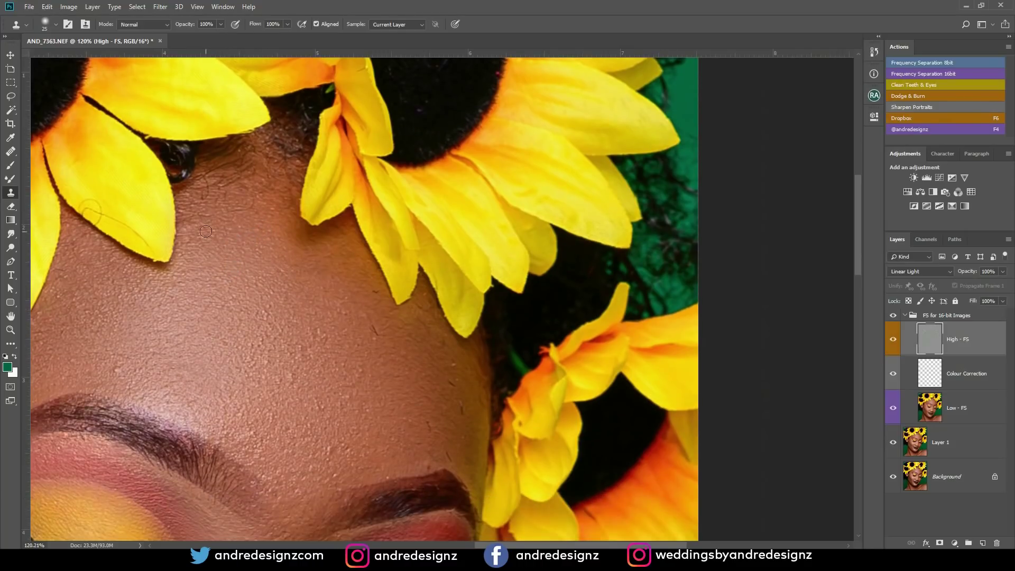
mouse_move(147, 238)
left_mouse_down()
mouse_move(130, 226)
mouse_move(156, 247)
mouse_move(149, 222)
mouse_move(94, 207)
left_mouse_up()
left_click_drag(237, 265, 166, 190)
left_click_drag(308, 261, 303, 254)
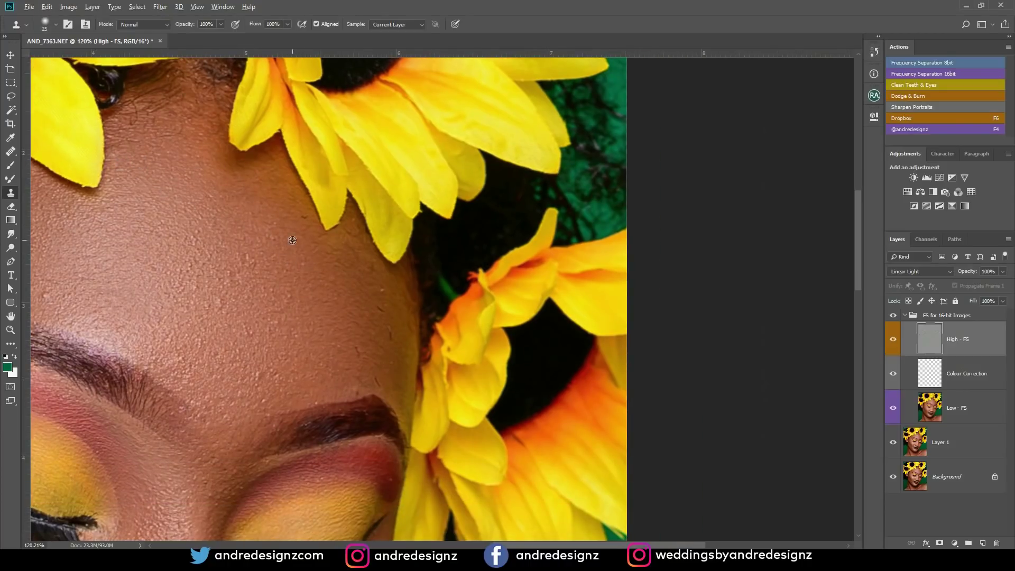
left_click_drag(304, 217, 292, 235)
key("ctrl+z")
left_click_drag(391, 334, 360, 344)
Step: Smooth texture around both eyebrows and clone out small blemishes on the cheek beside the nose
left_click_drag(319, 316, 404, 227)
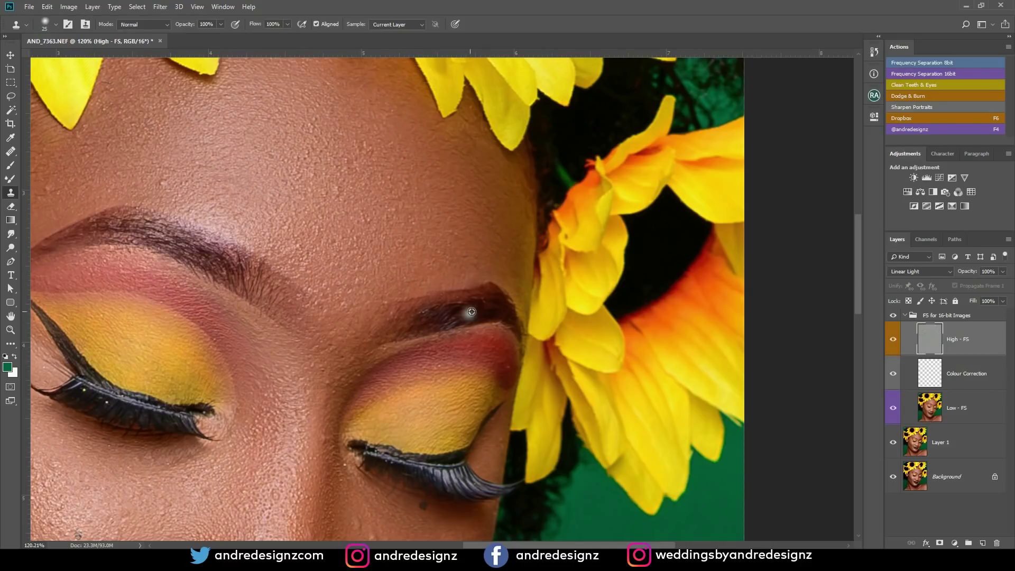
mouse_move(454, 303)
left_mouse_down()
mouse_move(411, 311)
mouse_move(442, 316)
left_mouse_up()
left_click(452, 309, "alt")
left_click(469, 306, "alt")
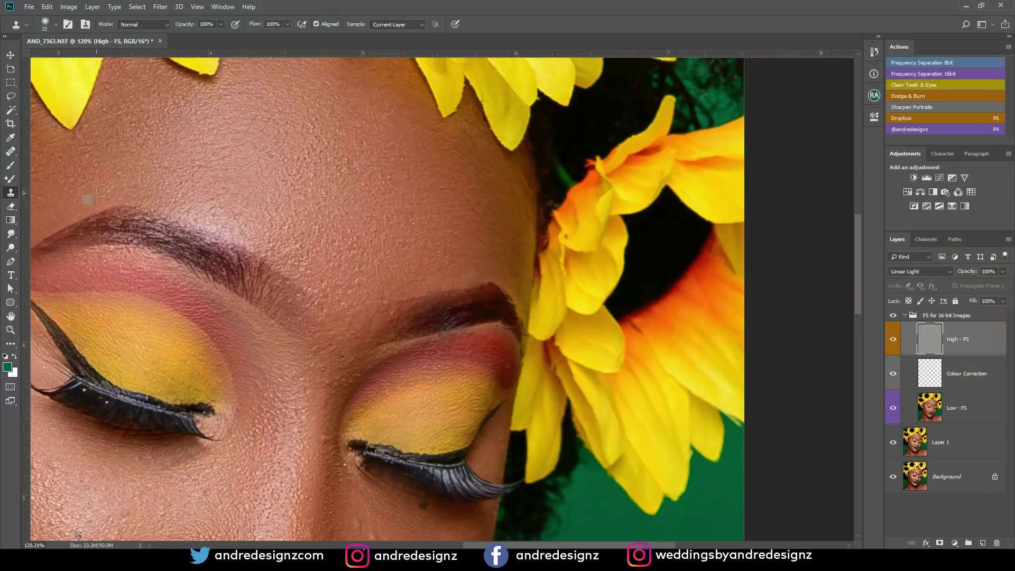
left_click(116, 161, "alt")
left_click(109, 148)
left_click_drag(297, 158, 194, 146)
mouse_move(240, 190)
left_mouse_down()
mouse_move(294, 128)
mouse_move(300, 103)
left_mouse_up()
left_click_drag(268, 214, 317, 109)
left_click_drag(243, 245, 290, 157)
mouse_move(285, 224)
left_mouse_down()
mouse_move(370, 183)
mouse_move(269, 231)
left_mouse_up()
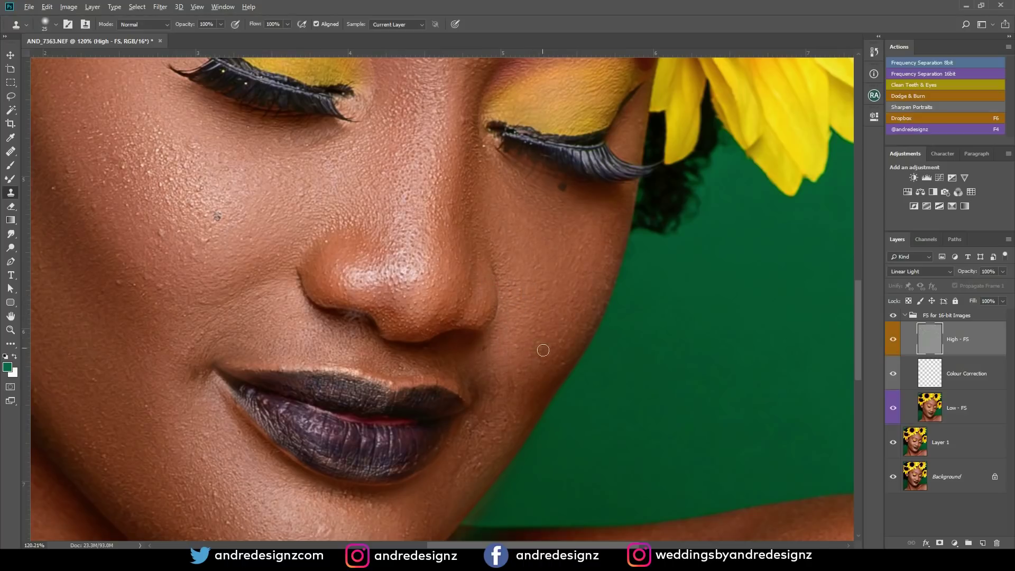
Step: Clone away the bumps beside the mouth corner with Clone Stamp on High - FS
left_click_drag(549, 320, 525, 239)
left_click_drag(480, 299, 538, 243)
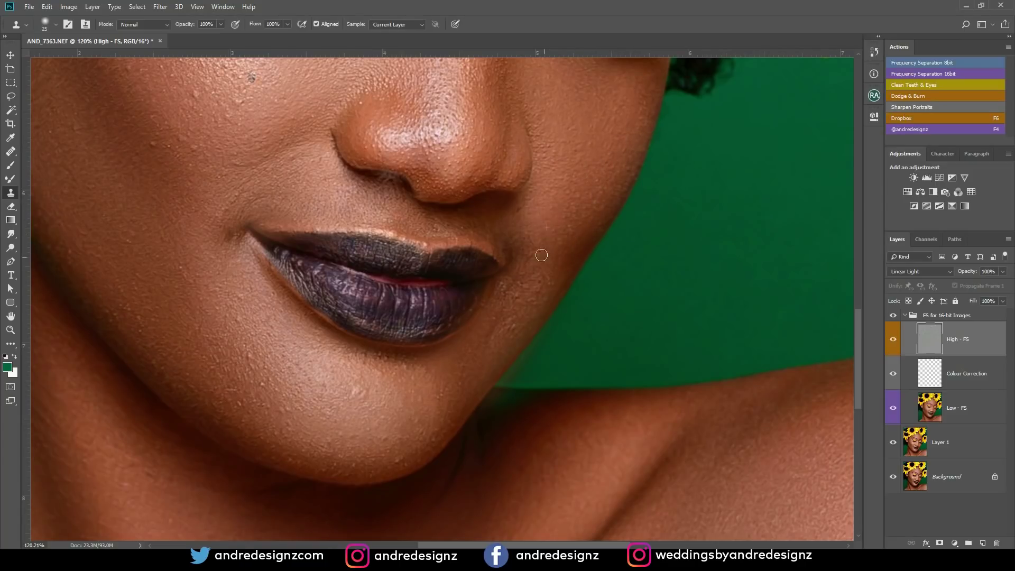
left_click(541, 216, "alt")
left_click_drag(523, 274, 514, 301)
left_click(533, 255, "alt")
Step: Clone over the texture and spots on the lower chin and along the jawline
left_click(400, 406, "alt")
left_click_drag(404, 456, 397, 450)
left_click_drag(396, 464, 404, 455)
left_click(390, 465, "alt")
left_click(399, 468)
left_click(424, 427, "alt")
left_click(430, 440)
left_click(430, 443)
left_click(440, 414, "alt")
left_click_drag(442, 433, 425, 448)
left_click(416, 412, "alt")
Step: Remove the small blemishes on the left cheek and near the nose
left_click_drag(227, 198, 396, 367)
left_click_drag(329, 329, 323, 382)
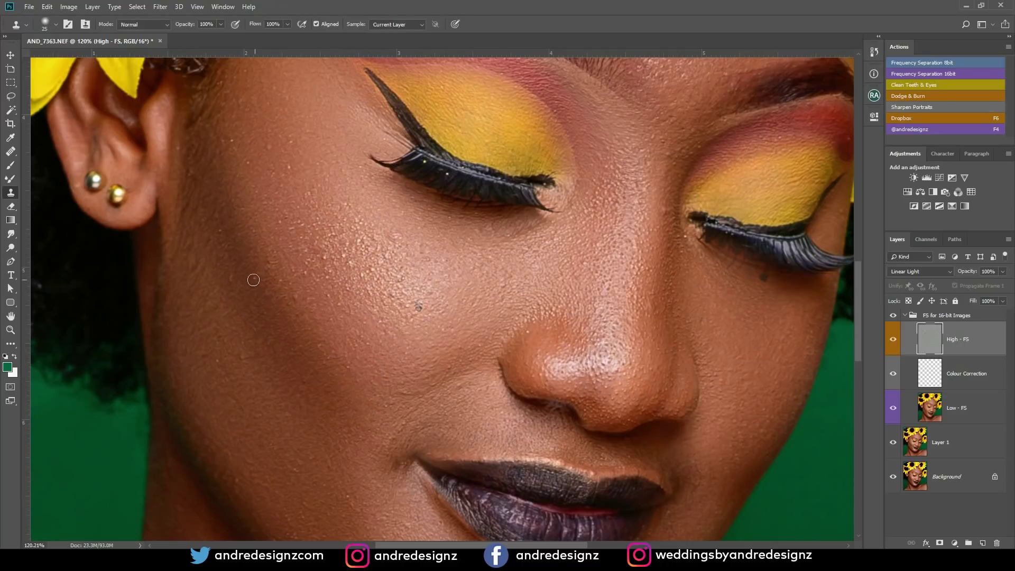
left_click(268, 266)
left_click(279, 280, "alt")
left_click(249, 266)
left_click(233, 251, "alt")
left_click(225, 234)
left_click(232, 245, "alt")
Step: Smooth the remaining cheek skin over the blemishes and clear a last cheek spot
left_click_drag(238, 269, 236, 286)
left_click_drag(276, 240, 269, 254)
left_click(256, 230, "alt")
left_click(263, 247)
left_click(240, 273)
left_click(412, 260)
left_click_drag(304, 301, 282, 237)
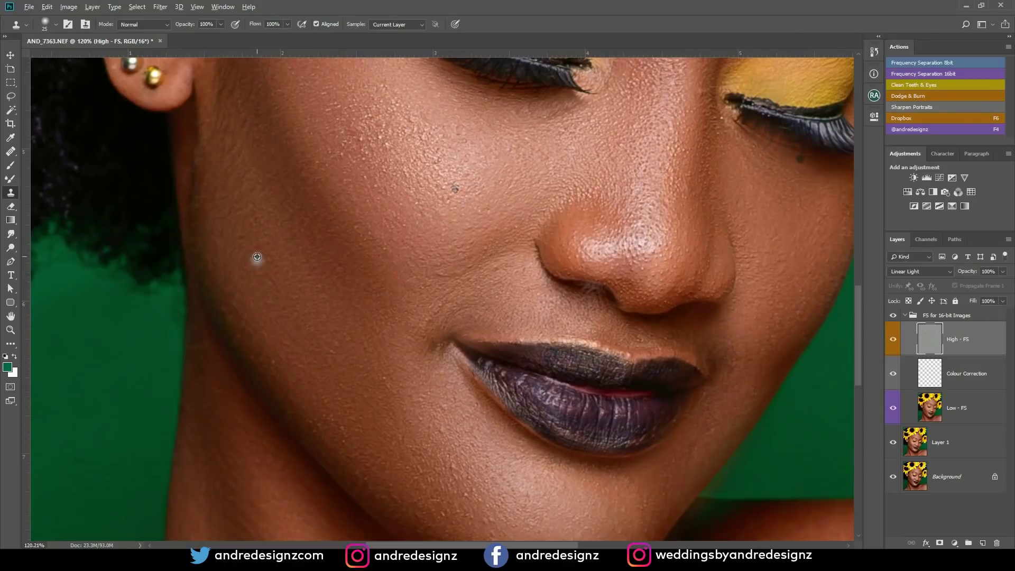
Step: Clone away the remaining skin specks on the left cheek
left_click_drag(309, 266, 268, 271)
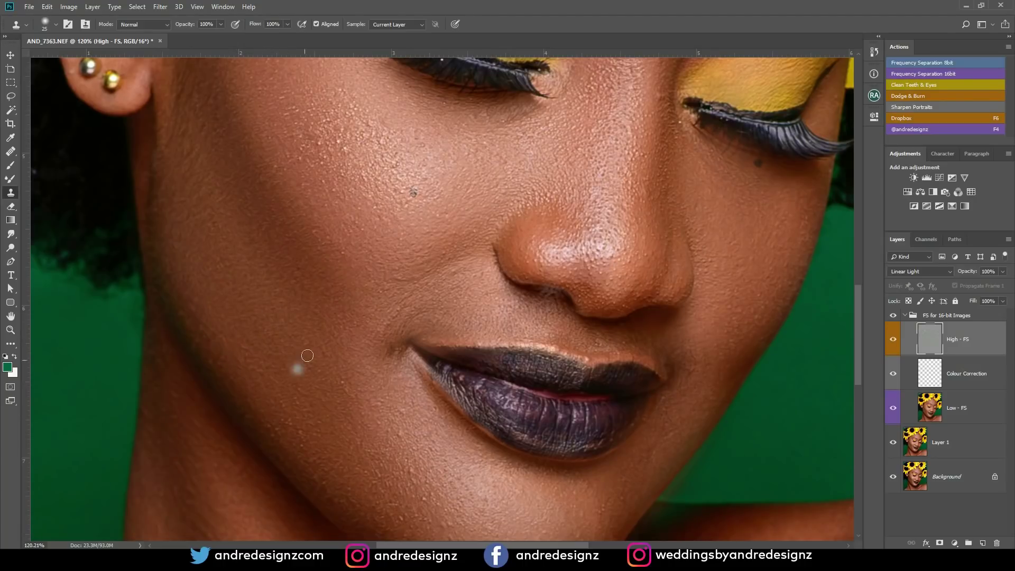
left_click(295, 389, "alt")
left_click_drag(290, 403, 310, 445)
left_click_drag(356, 396, 303, 395)
Step: Clone over the textured skin around the brows, then fit the whole portrait on screen
left_click_drag(301, 292, 297, 434)
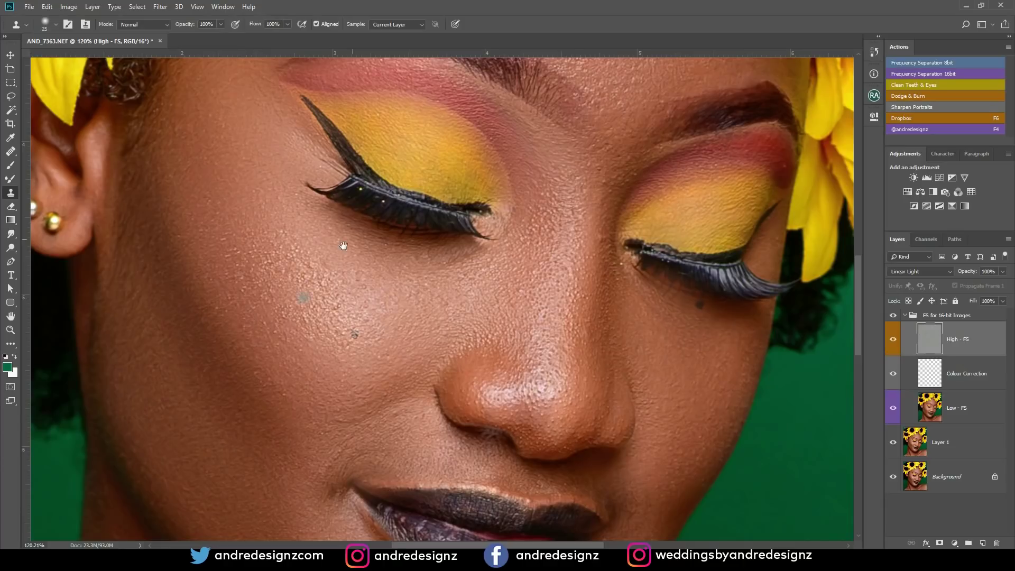
left_click_drag(343, 245, 266, 330)
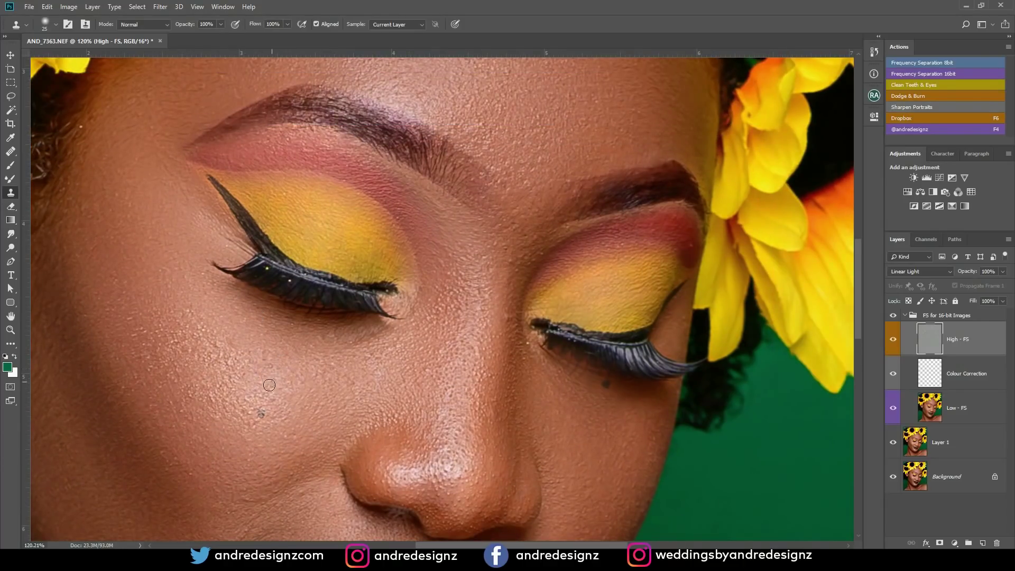
left_click_drag(321, 341, 297, 420)
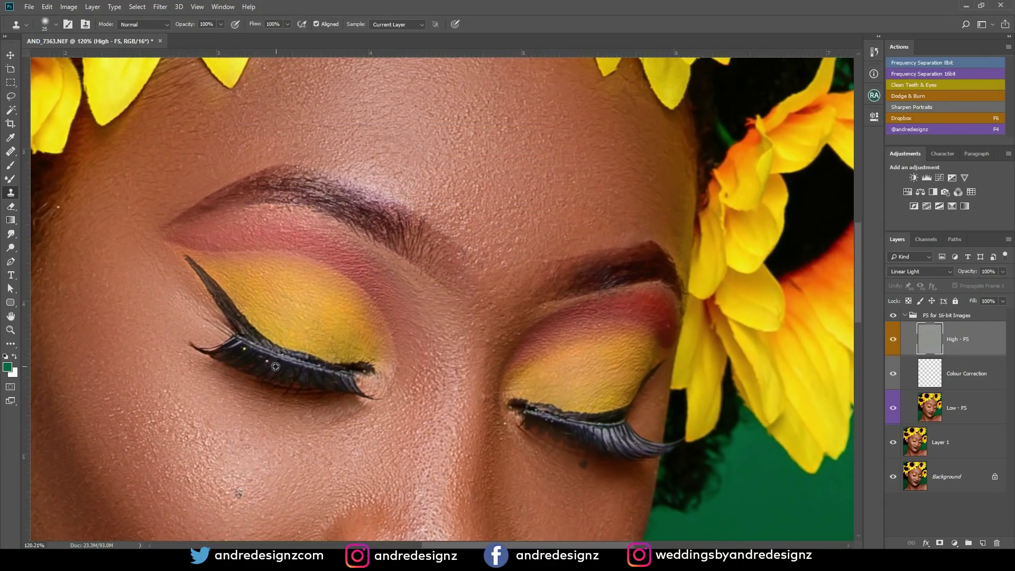
left_click_drag(338, 268, 276, 268)
left_click_drag(342, 251, 272, 385)
left_click_drag(339, 439, 304, 256)
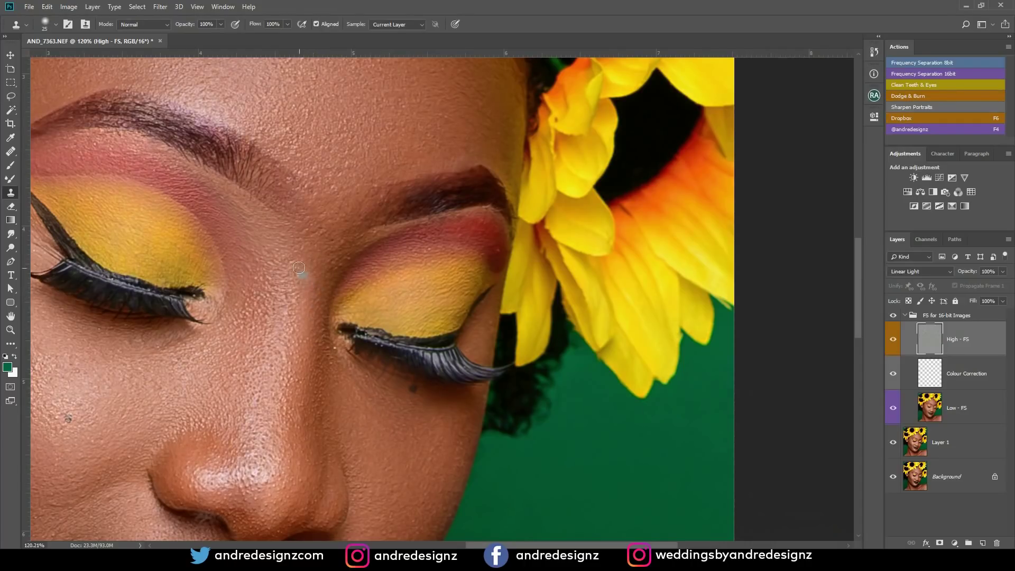
left_click(364, 404, "alt")
left_click(323, 220)
left_click_drag(361, 114, 296, 269)
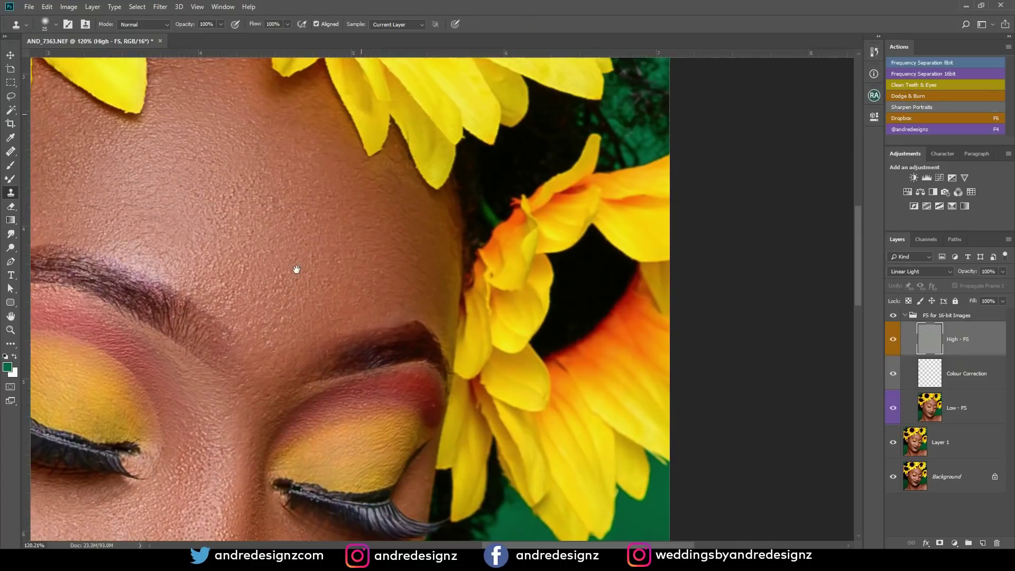
mouse_move(416, 348)
left_mouse_down()
mouse_move(443, 139)
mouse_move(442, 188)
mouse_move(376, 205)
left_mouse_up()
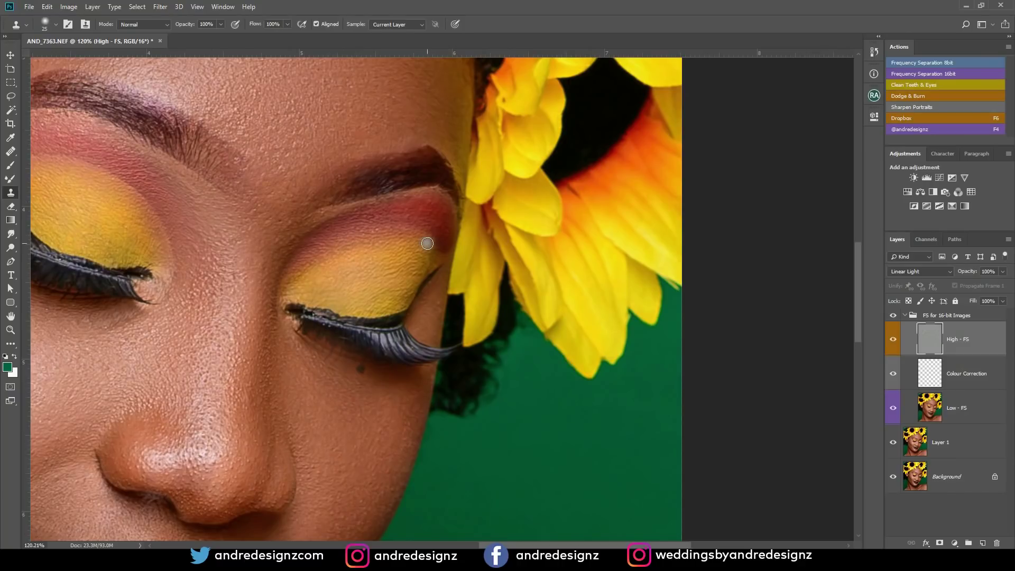
key("ctrl+0")
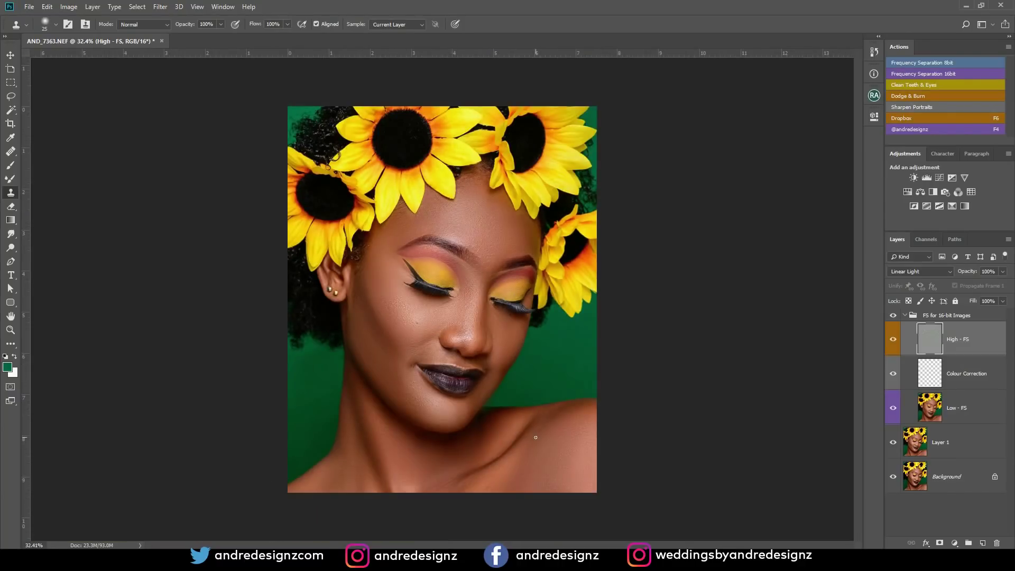
Step: Zoom in to inspect the eye area, then collapse the FS for 16-bit Images group
scroll(536, 436, "up", 1)
scroll(438, 303, "up", 10)
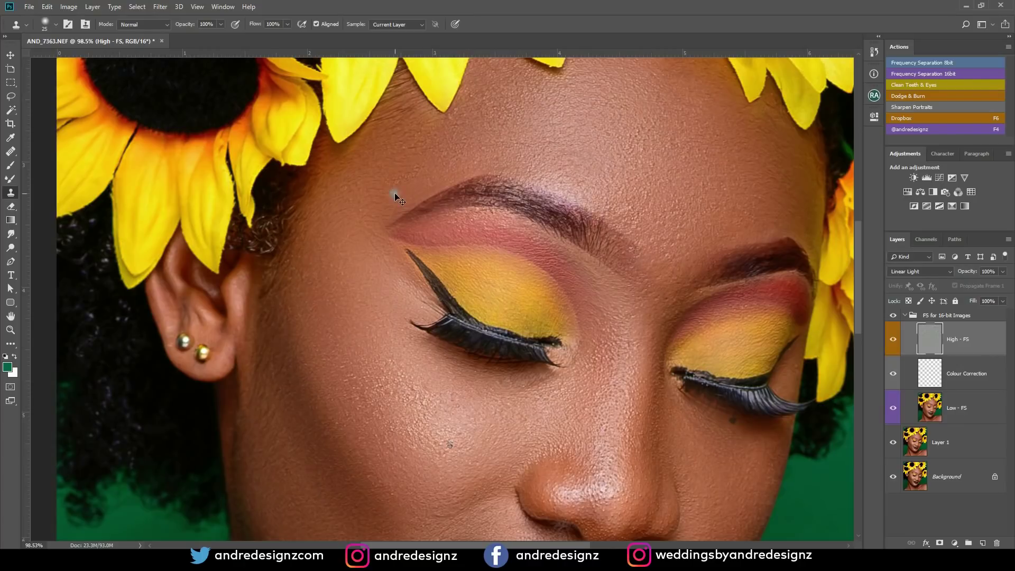
scroll(384, 124, "down", 15)
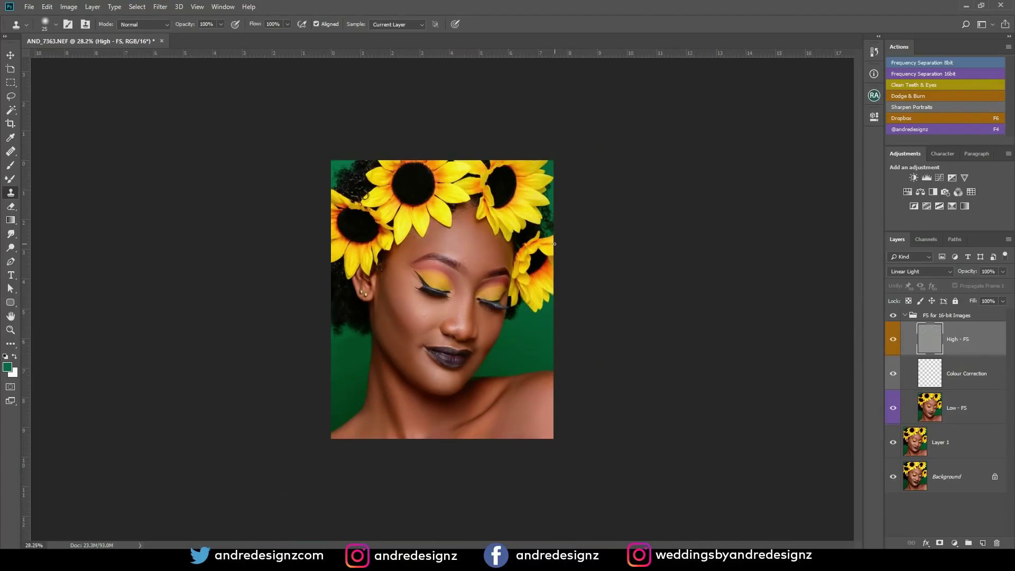
scroll(555, 243, "up", 5)
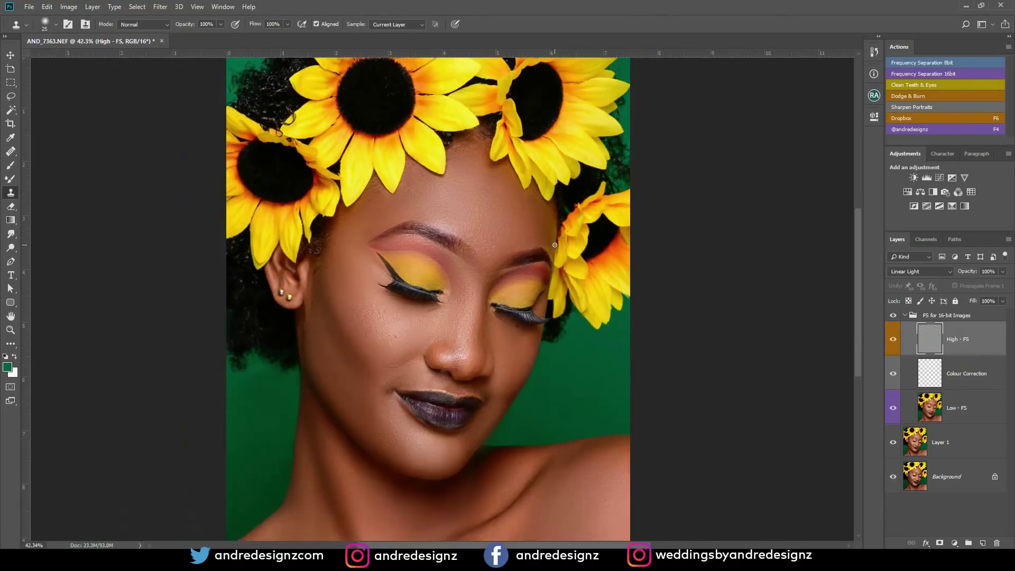
scroll(555, 245, "down", 2)
scroll(524, 314, "up", 1)
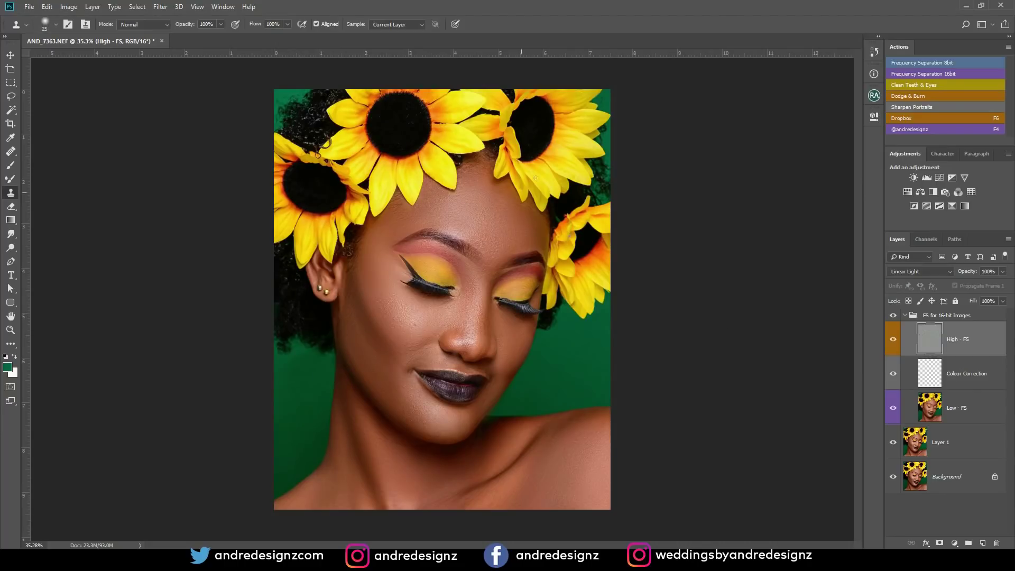
left_click(905, 316)
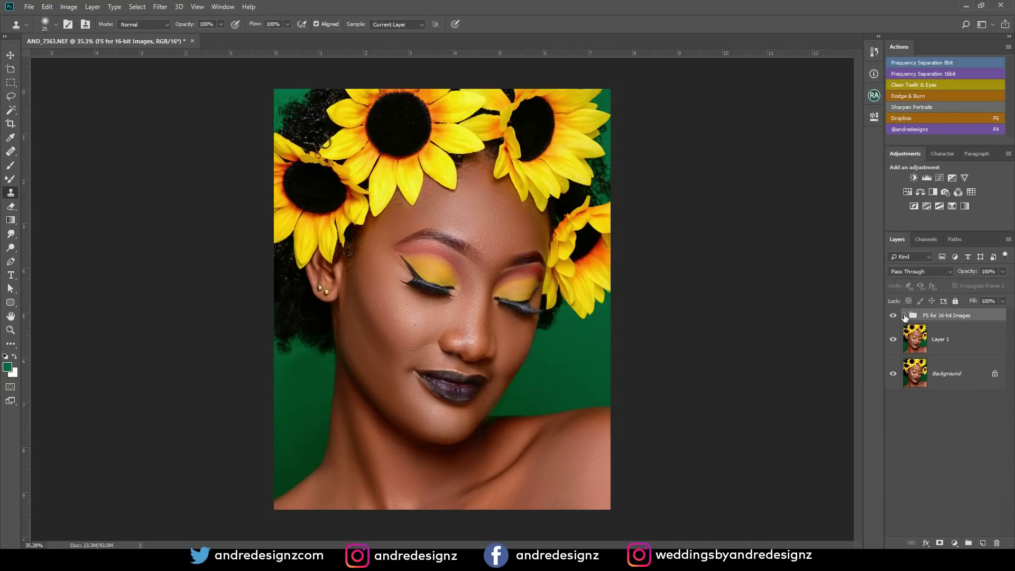
Step: Add the Dodge & Burn curves group and set the Brush tool's flow to 1%
left_click(919, 96)
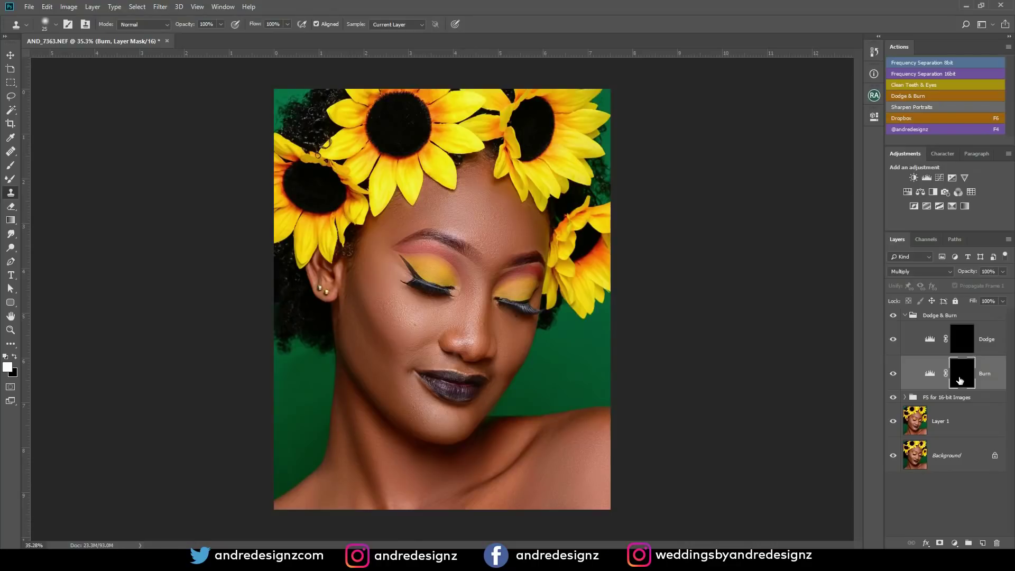
key("b")
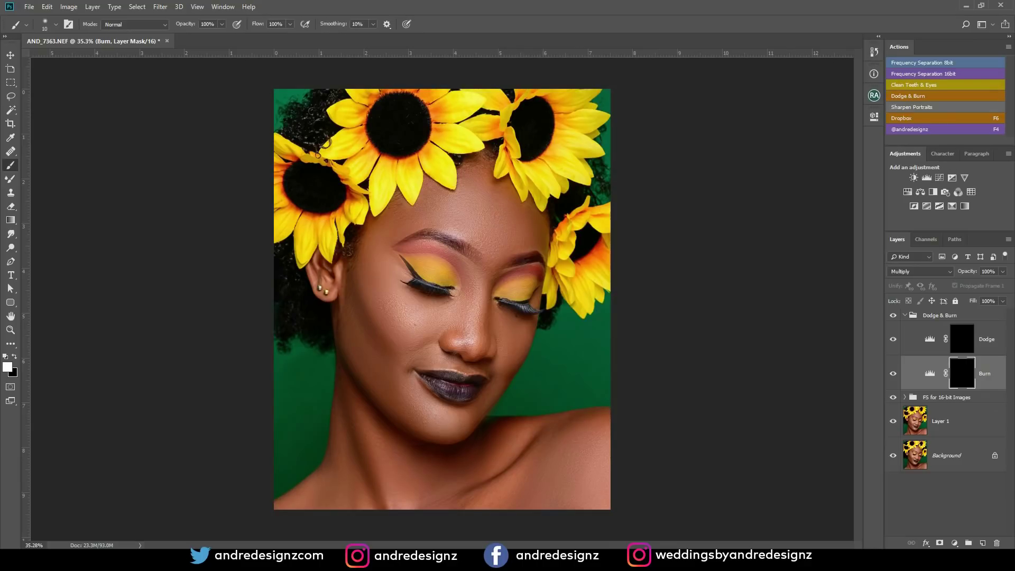
left_click(290, 25)
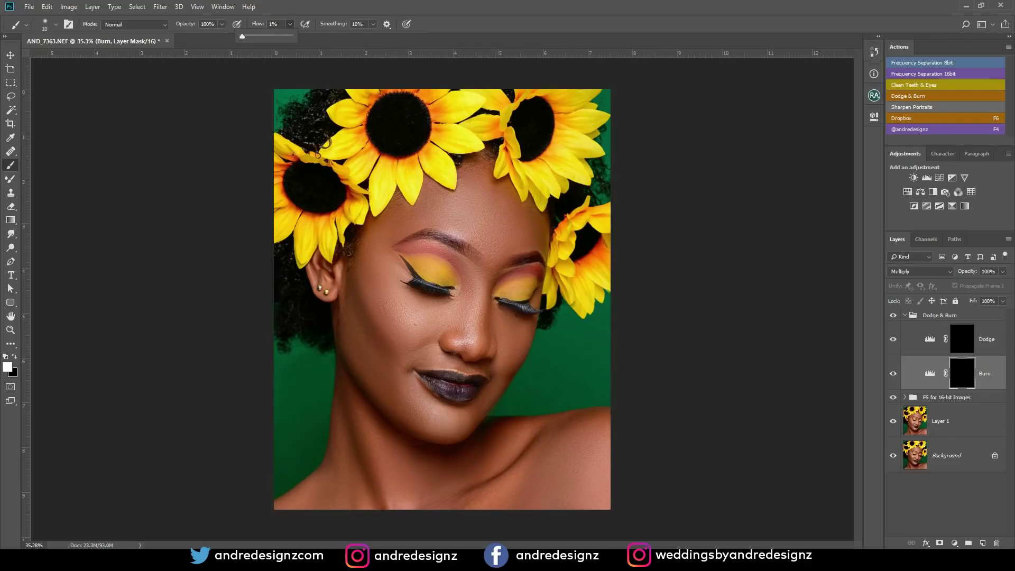
right_click(309, 153)
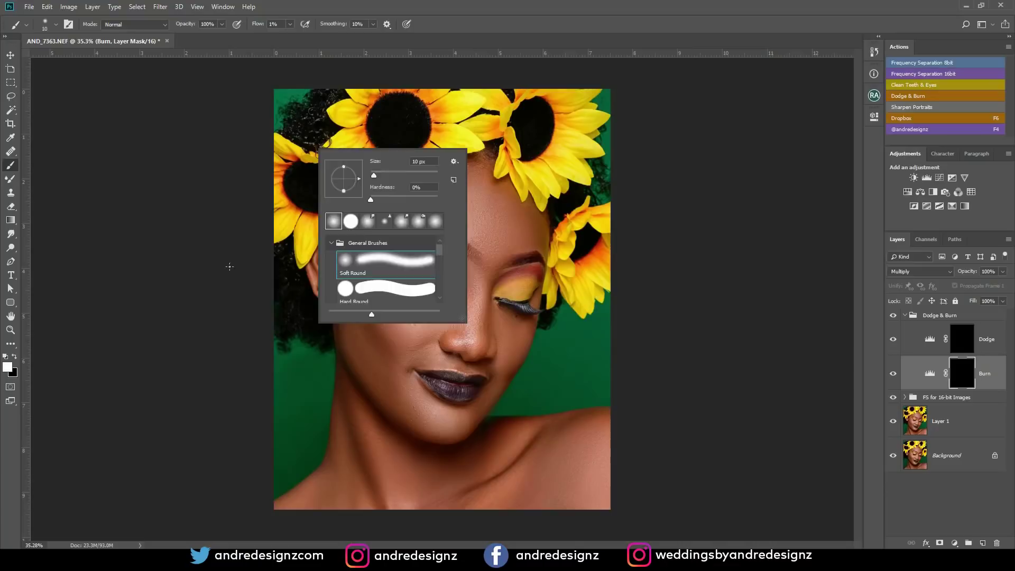
Step: Close the brush preset picker before painting on the Burn mask
left_click(383, 344)
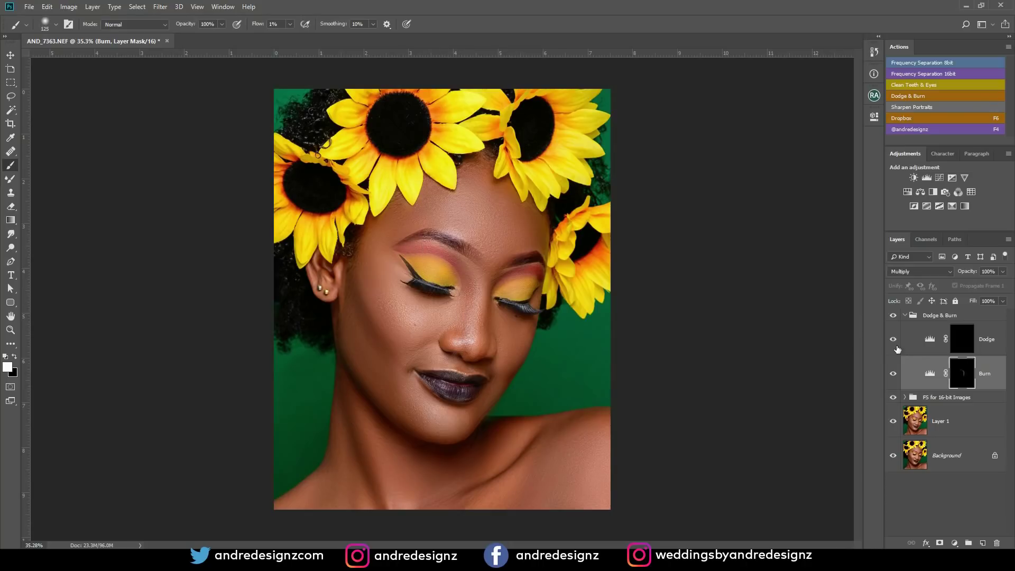
Step: Compare the burn on and off, enlarge the brush to 250 px, and target the Dodge mask
left_click(893, 375)
left_click(894, 375)
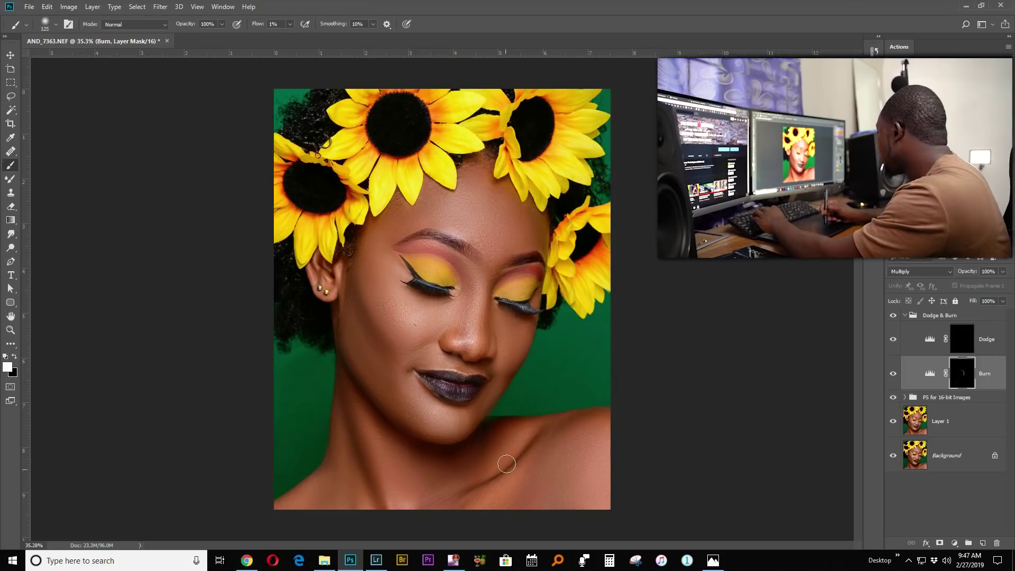
key("bracketright")
key("bracketright")
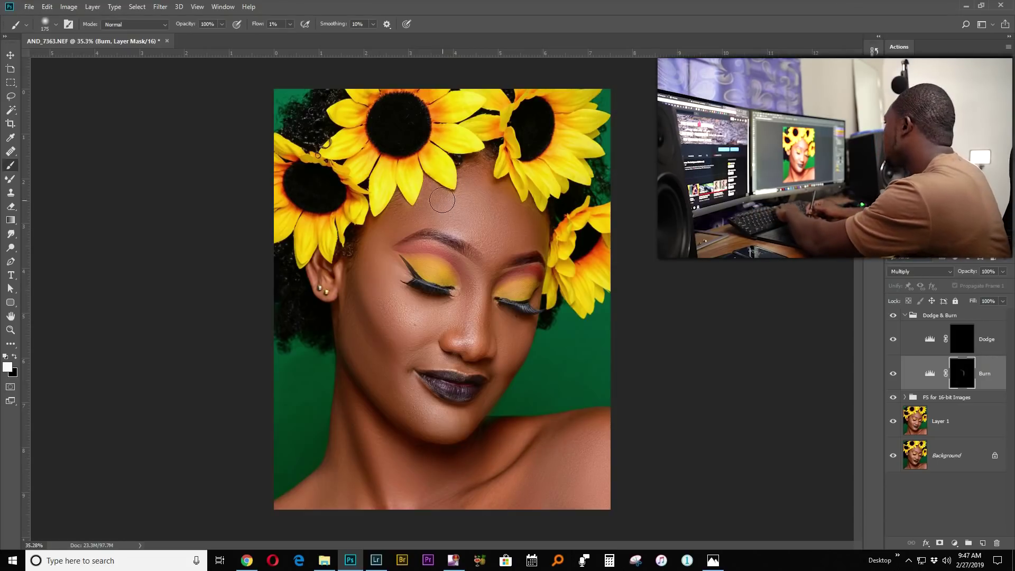
key("bracketright")
key("bracketright")
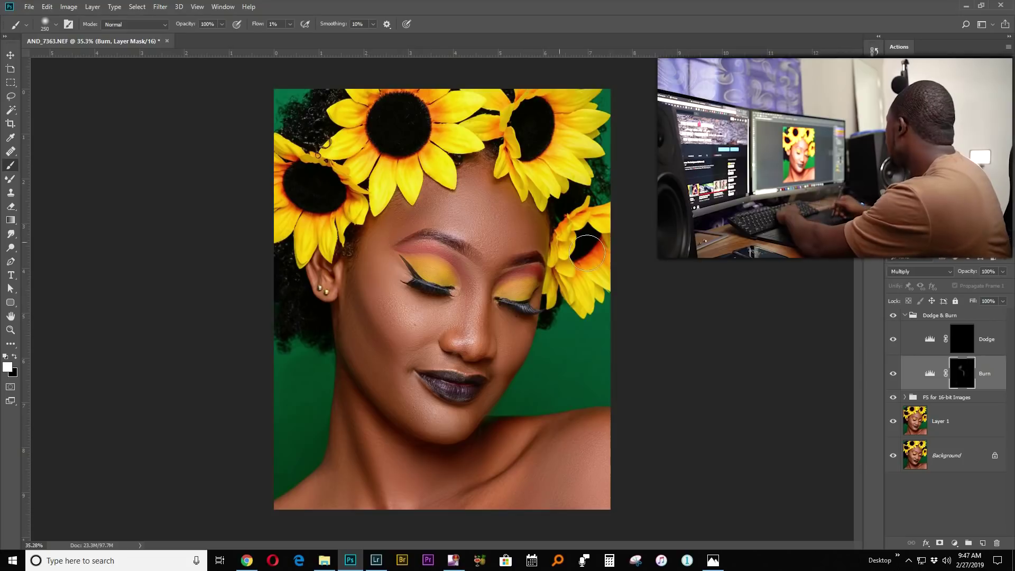
key("alt+bracketright")
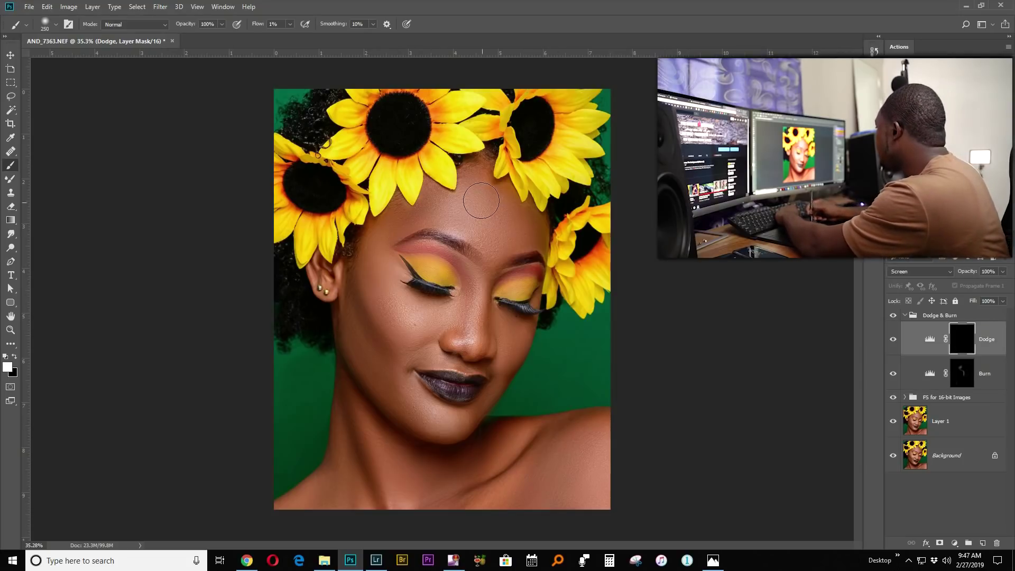
Step: Shrink the brush to 150 px and dodge the nose, both cheeks and chin
key("bracketleft")
key("bracketleft")
key("bracketleft")
left_click_drag(487, 312, 486, 346)
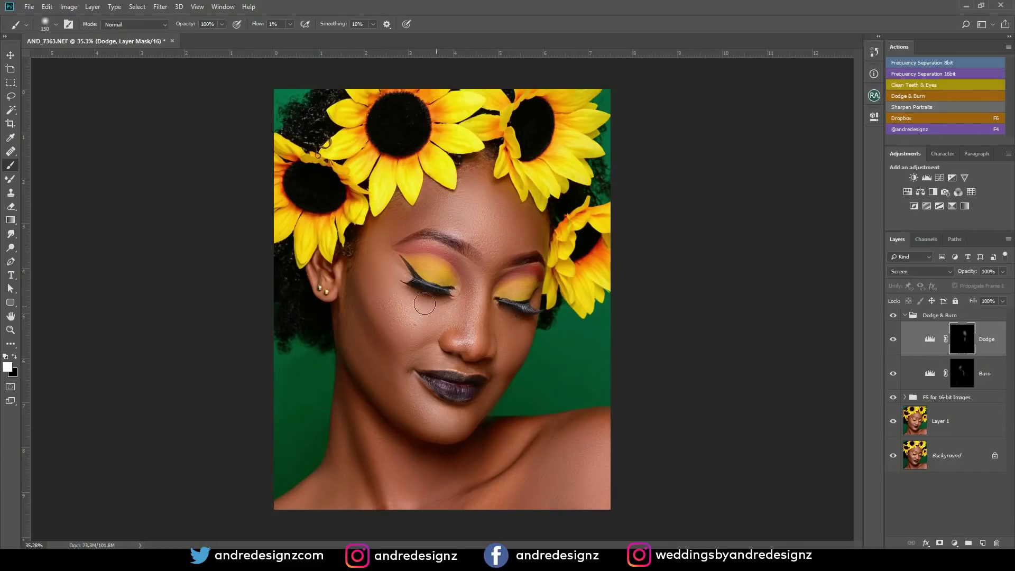
left_click_drag(439, 329, 435, 304)
mouse_move(522, 333)
left_mouse_down()
mouse_move(509, 326)
mouse_move(519, 341)
mouse_move(487, 394)
left_mouse_up()
left_click_drag(412, 394, 456, 437)
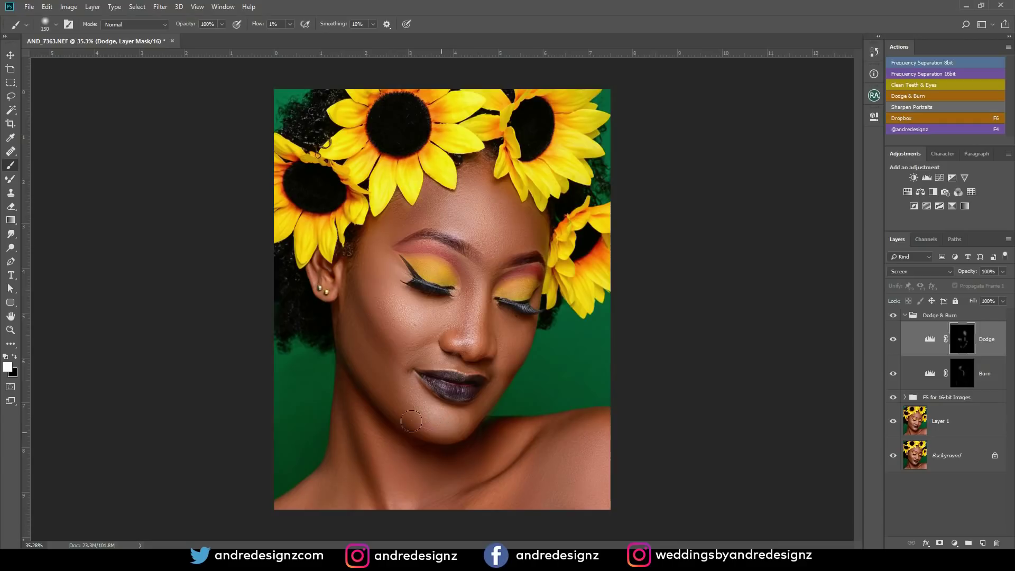
Step: Compare the Dodge & Burn group on and off, then lighten the collarbone, neck and left shoulder
left_click(892, 318)
left_click(893, 317)
mouse_move(488, 486)
left_mouse_down()
mouse_move(493, 493)
mouse_move(518, 443)
mouse_move(426, 493)
mouse_move(393, 486)
mouse_move(376, 441)
left_mouse_up()
mouse_move(337, 478)
left_mouse_down()
mouse_move(316, 493)
mouse_move(355, 491)
mouse_move(304, 518)
left_mouse_up()
scroll(494, 222, "down", 3)
scroll(494, 222, "down", 2)
scroll(500, 283, "up", 2)
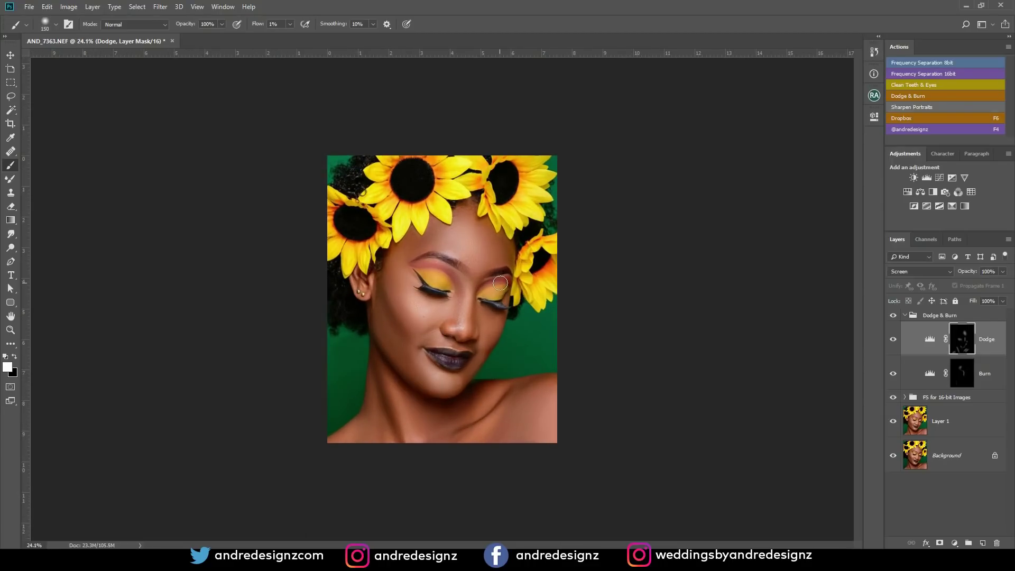
Step: Blur a lassoed cheek patch on the Low - FS layer with a 19.4 pixel Gaussian Blur
left_click(906, 398)
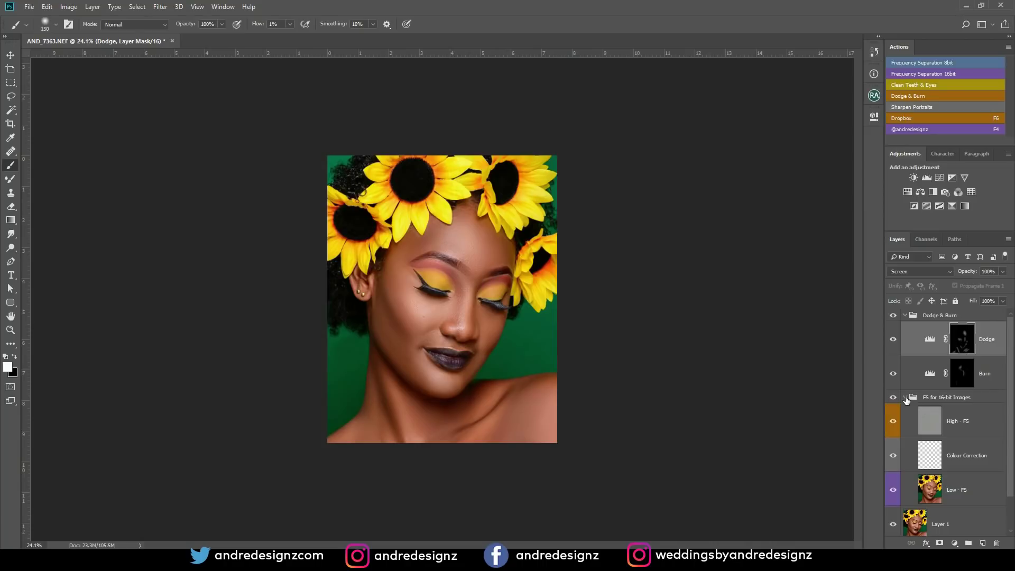
left_click(955, 489)
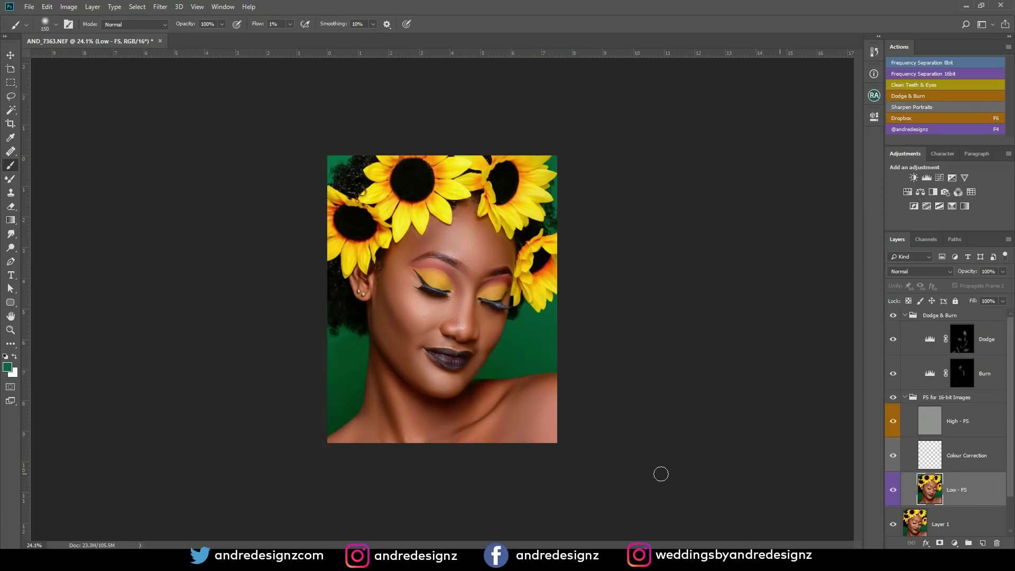
scroll(392, 317, "up", 5)
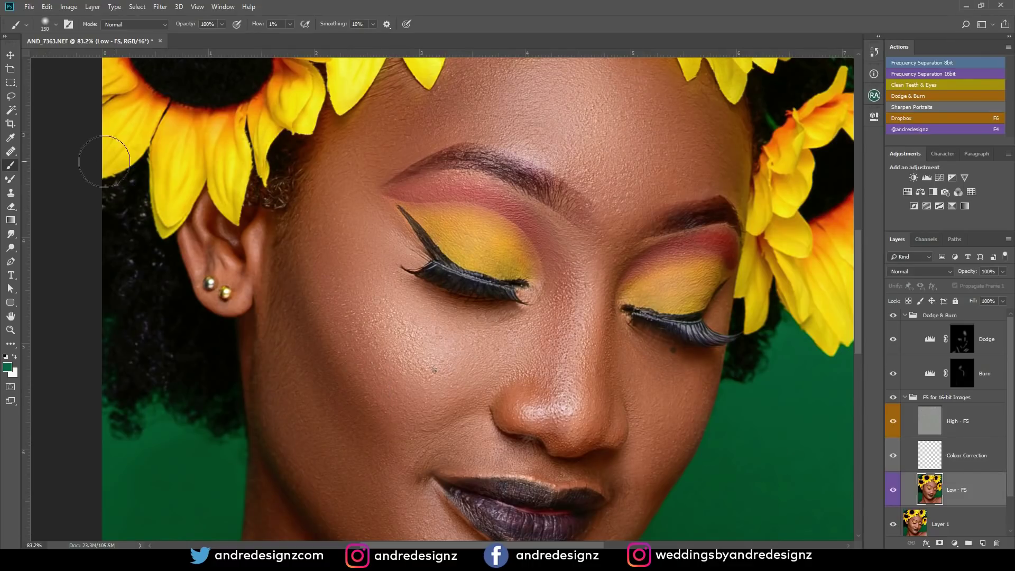
left_click(12, 100)
mouse_move(298, 305)
left_mouse_down()
mouse_move(291, 271)
mouse_move(327, 261)
left_mouse_up()
mouse_move(368, 428)
left_mouse_down()
mouse_move(321, 382)
mouse_move(296, 303)
left_mouse_up()
left_click(160, 6)
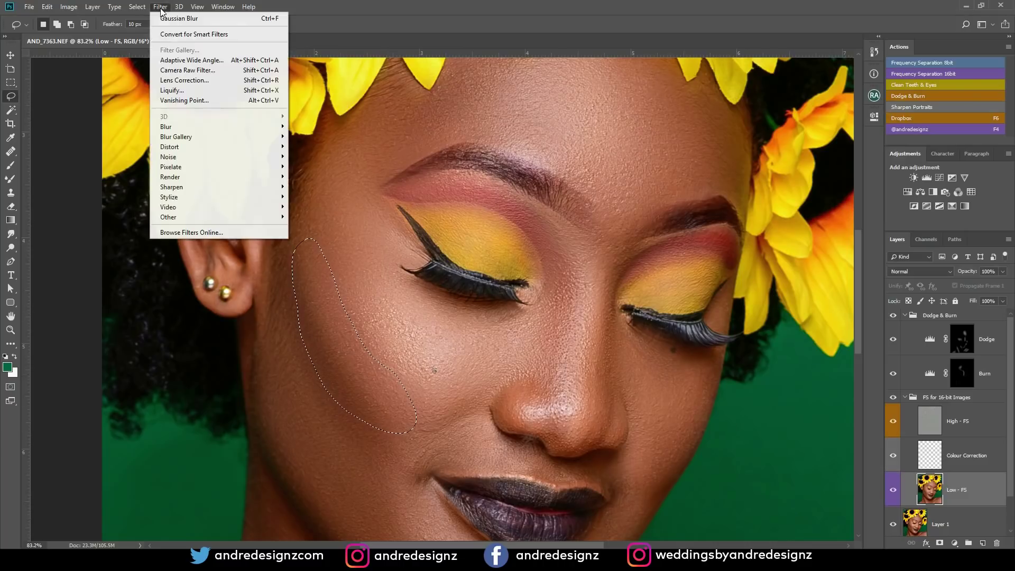
mouse_move(248, 126)
left_click(316, 166)
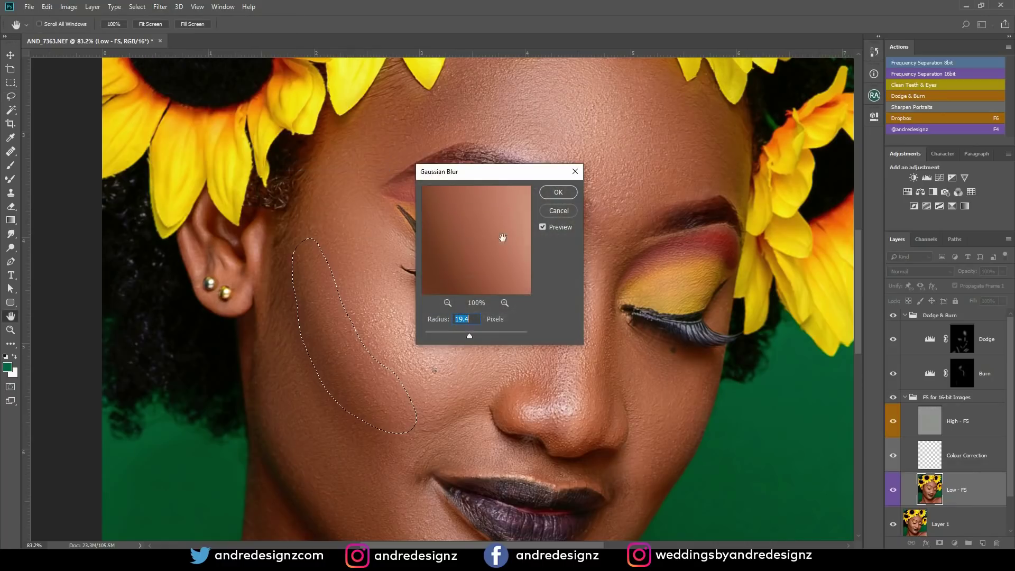
left_click(559, 193)
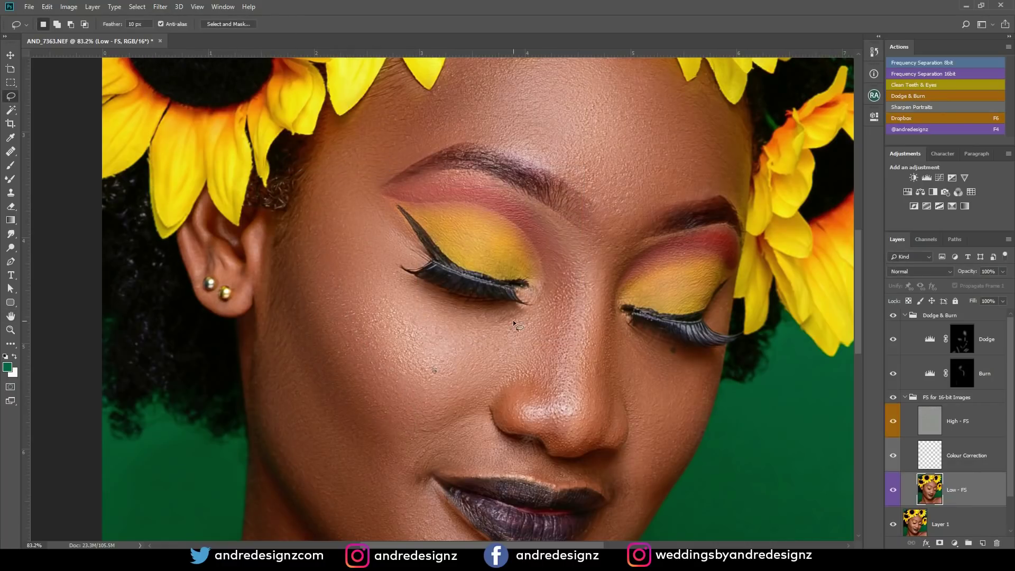
Step: Outline another cheek patch without filtering it, deselect, and compare the Dodge & Burn group on and off
scroll(513, 322, "down", 8)
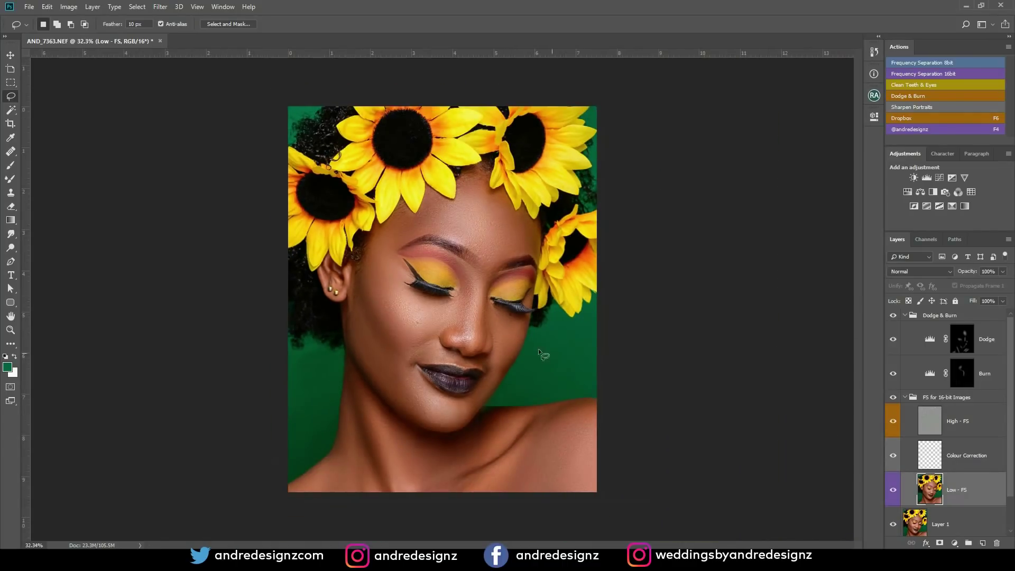
scroll(332, 350, "up", 5)
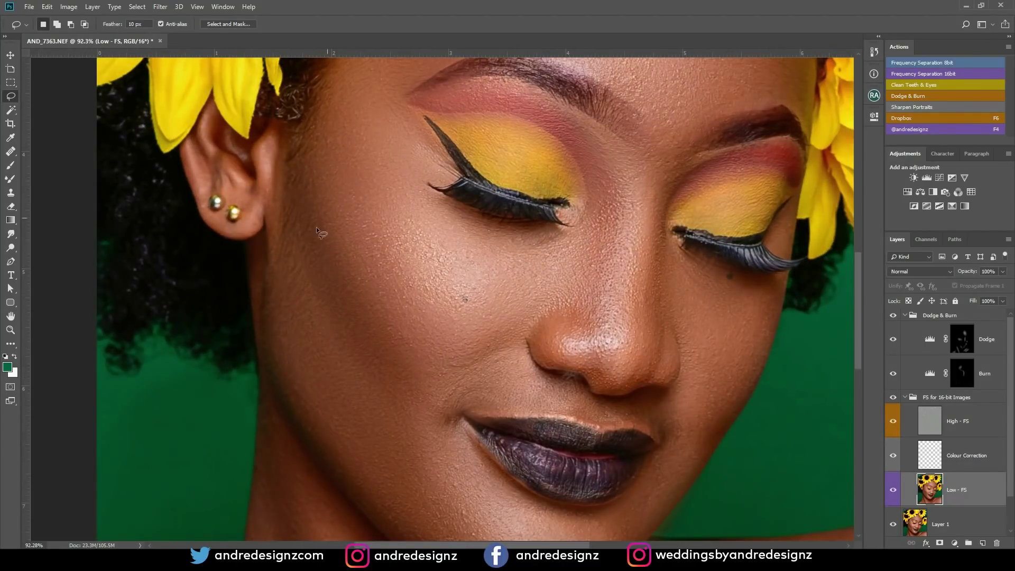
left_click_drag(400, 446, 284, 259)
left_click(161, 7)
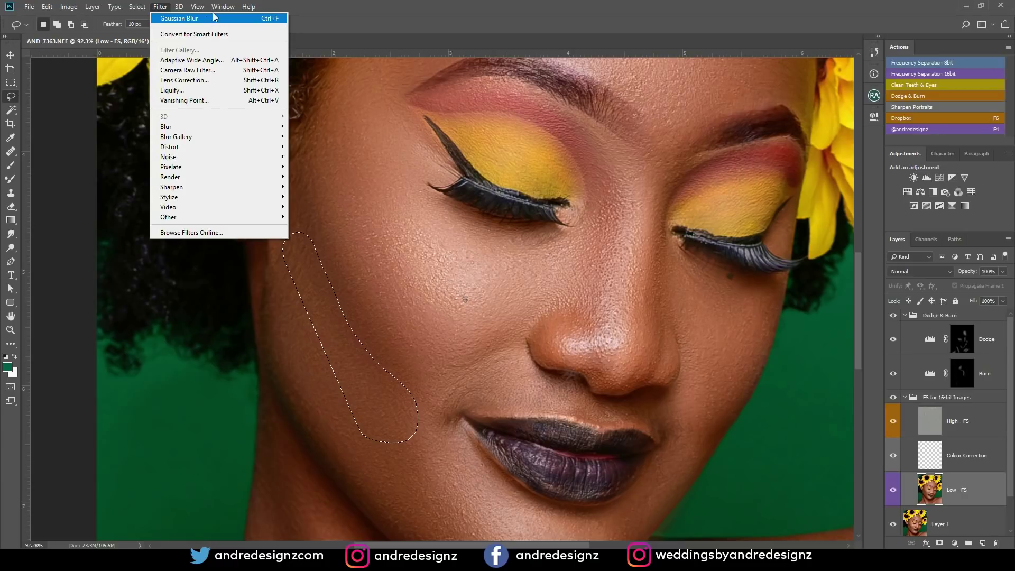
mouse_move(249, 7)
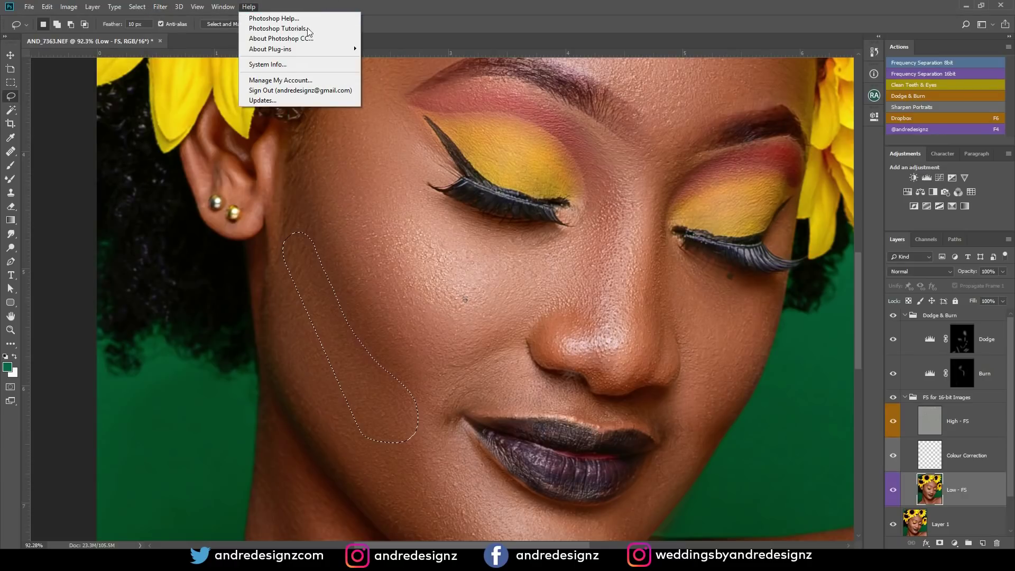
left_click(496, 355)
scroll(496, 355, "down", 3)
key("ctrl+d")
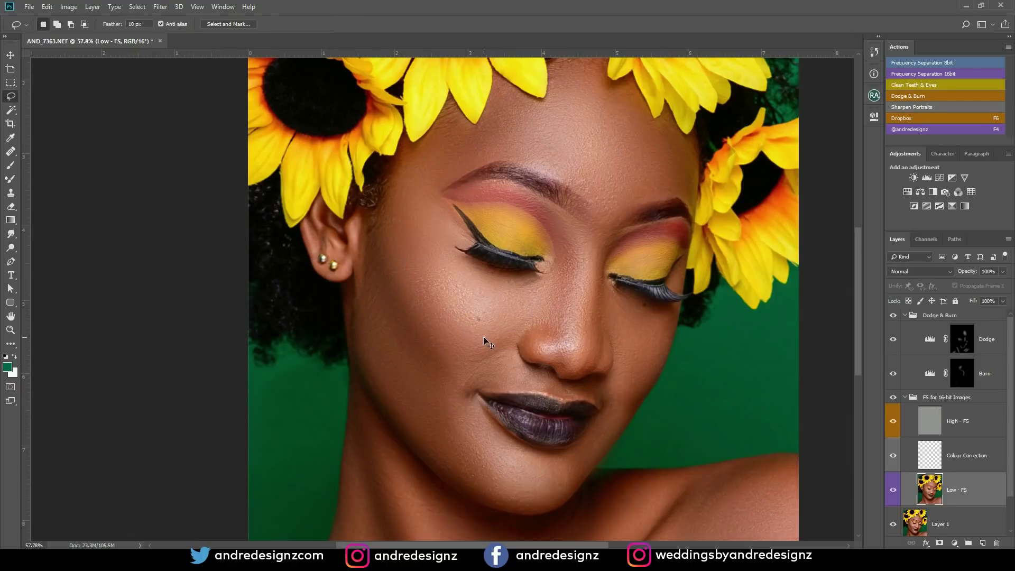
scroll(484, 336, "down", 5)
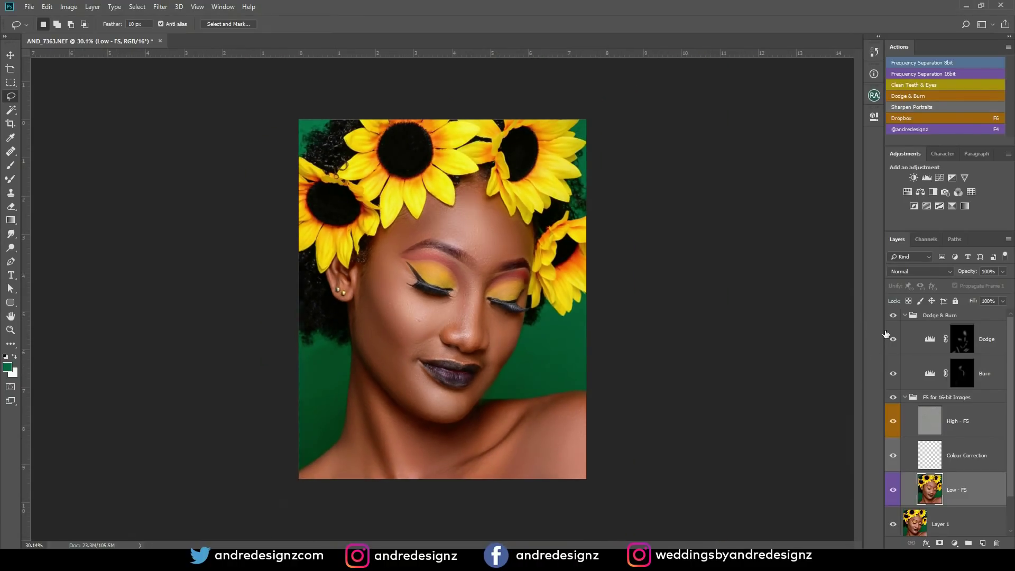
left_click(894, 317)
left_click(894, 317)
scroll(470, 346, "up", 2)
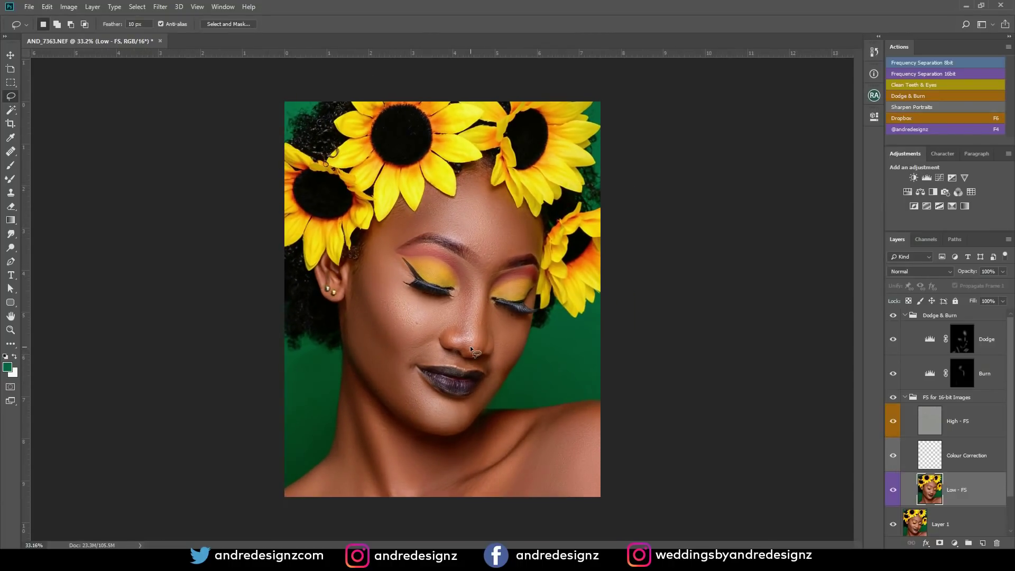
Step: Add Color Balance with Shadows blue +5 and Brightness/Contrast with contrast 10
left_click(905, 315)
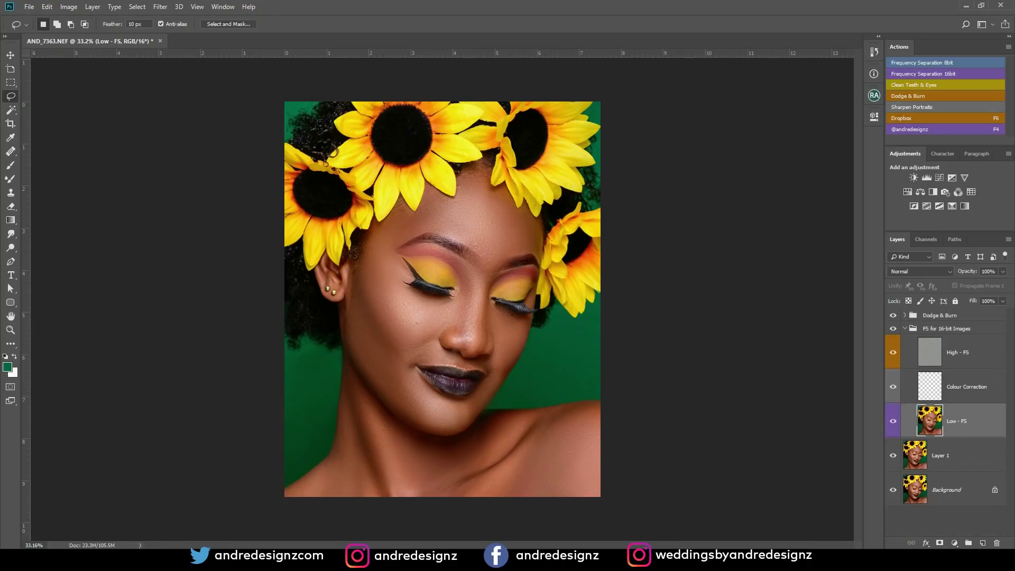
left_click(955, 543)
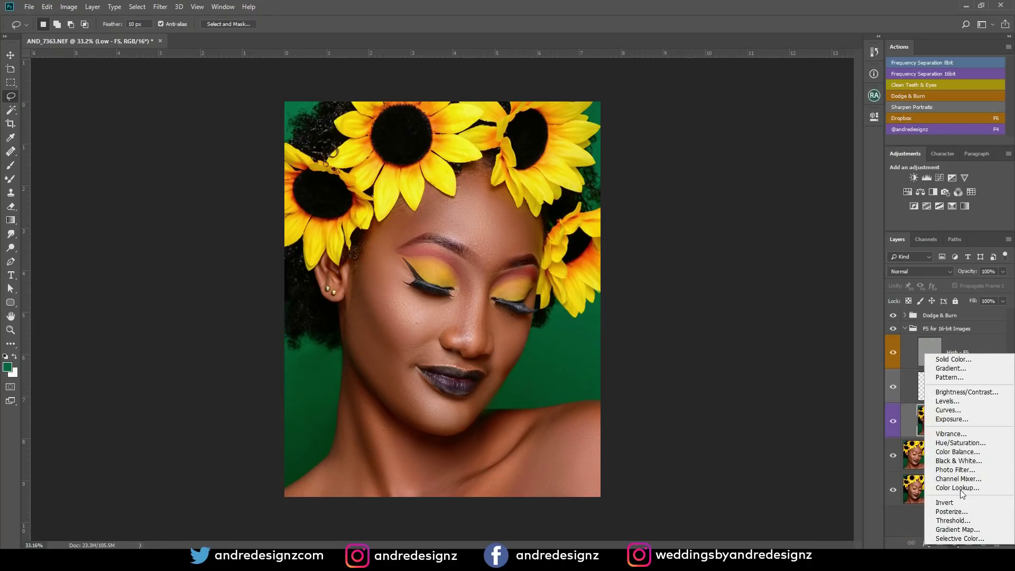
left_click(962, 452)
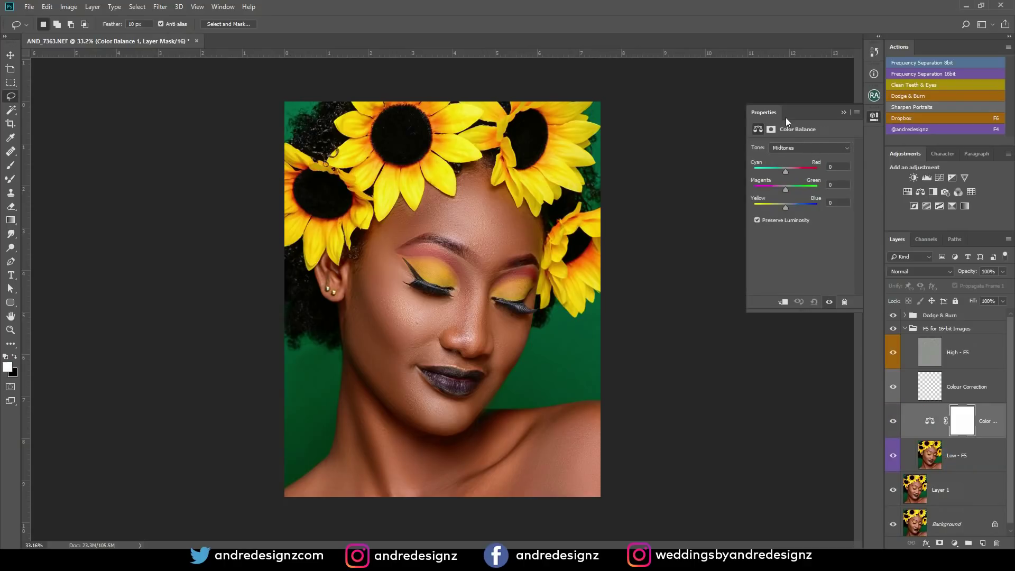
left_click(801, 149)
left_click(798, 158)
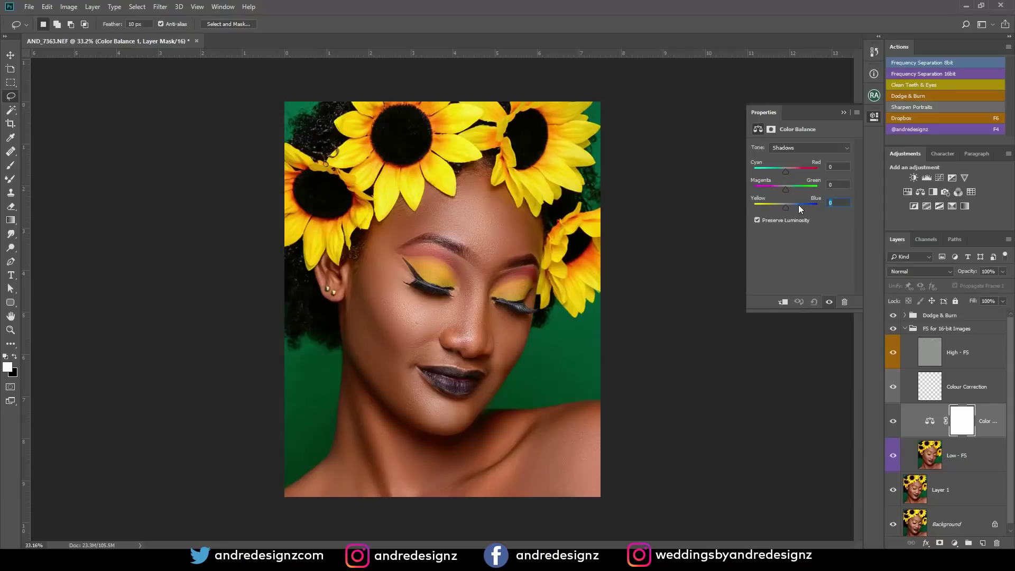
type("5")
left_click(910, 177)
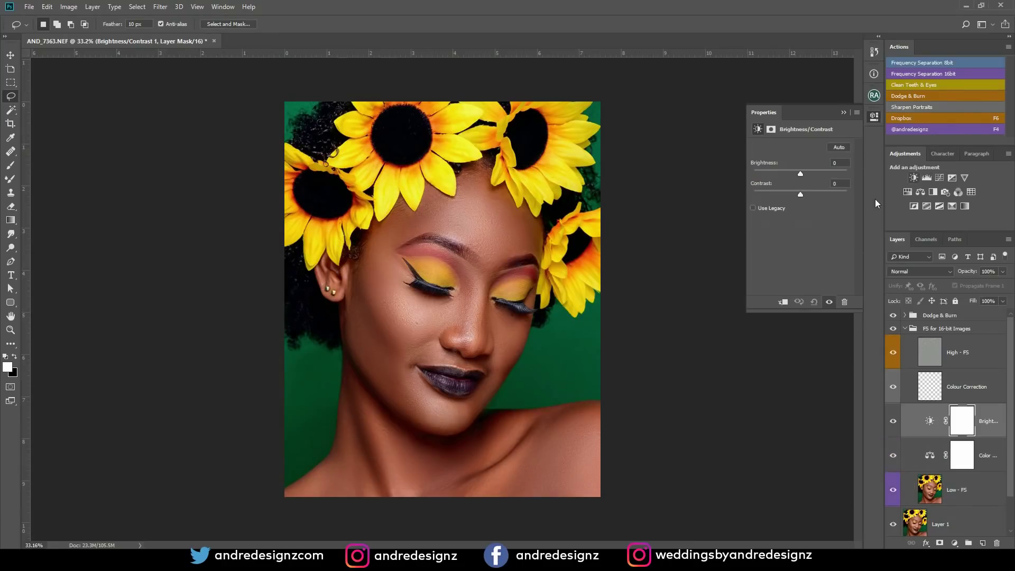
type("1")
Step: Collapse the Dodge & Burn and FS for 16-bit Images groups and select Dodge & Burn
left_click(978, 354)
left_click(905, 315)
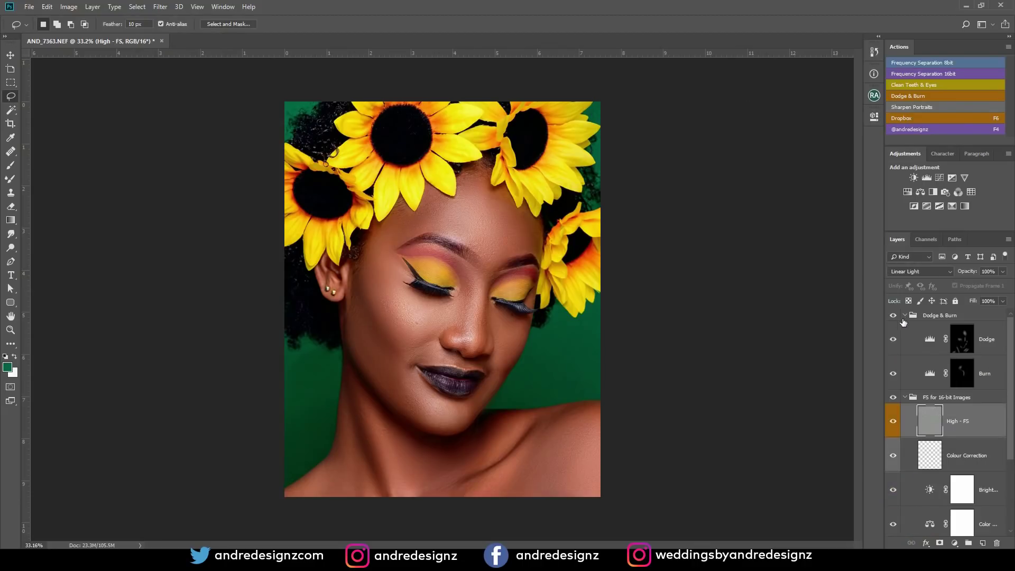
left_click(904, 316)
left_click(910, 329)
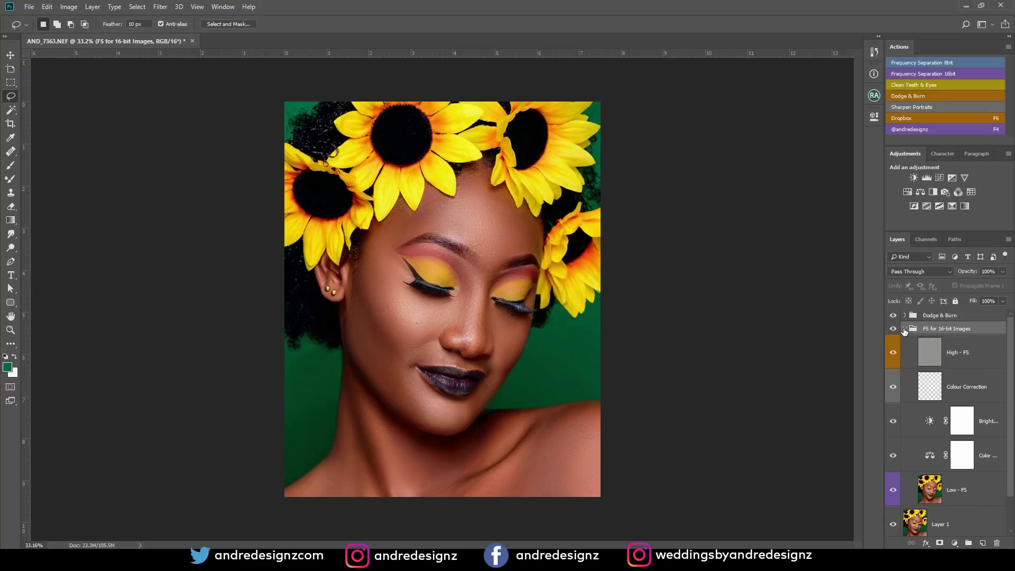
left_click(905, 329)
left_click(950, 317)
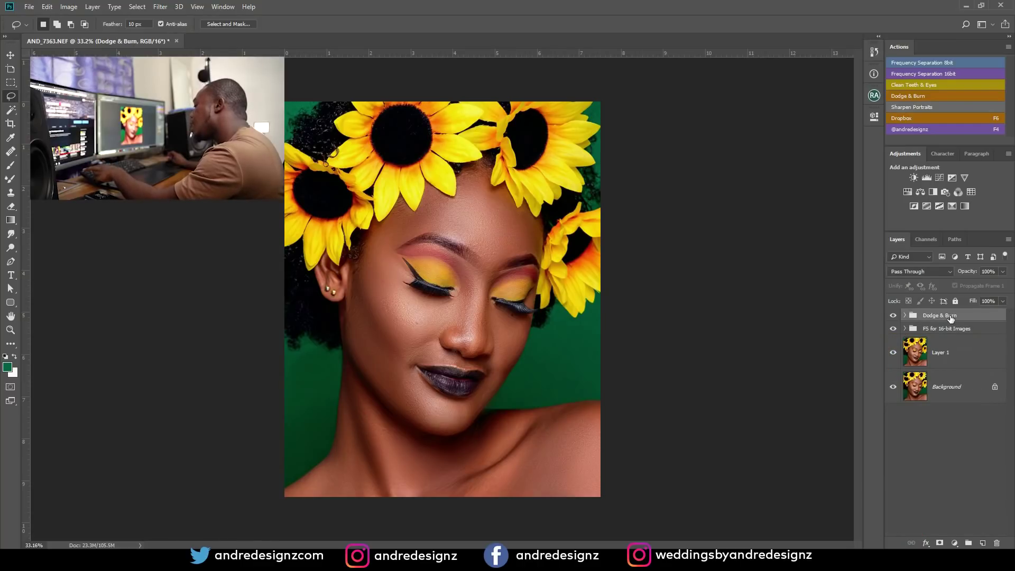
Step: Stamp all visible layers into Layer 2 and duplicate it as Layer 2 copy
key("ctrl+shift+e")
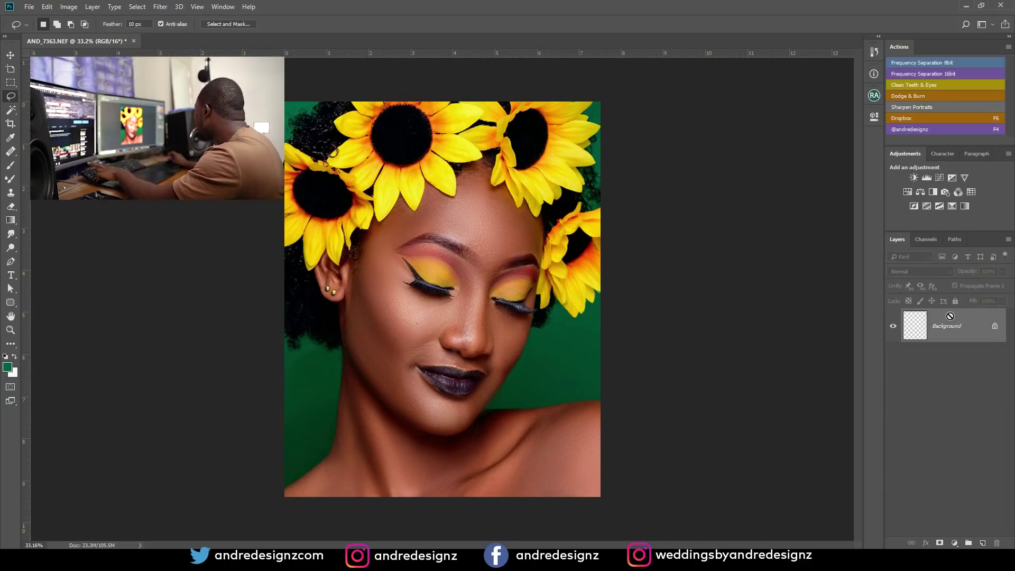
key("ctrl+z")
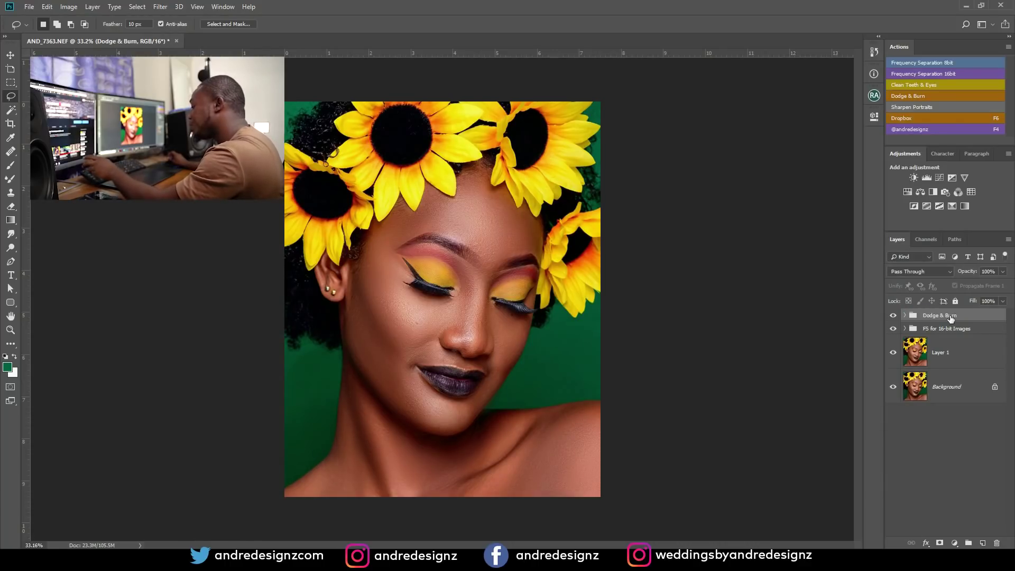
key("ctrl+alt+shift+e")
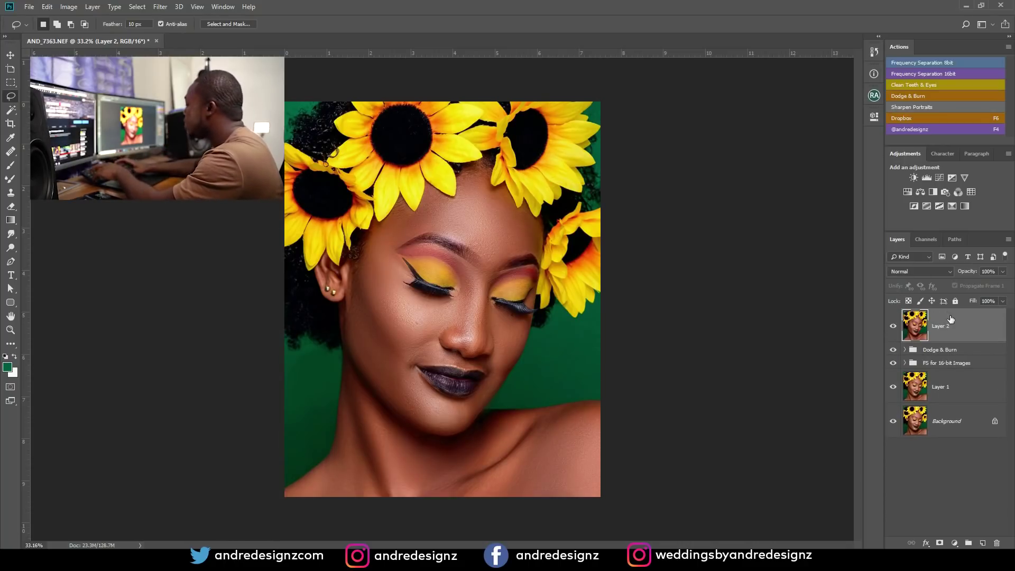
key("ctrl+j")
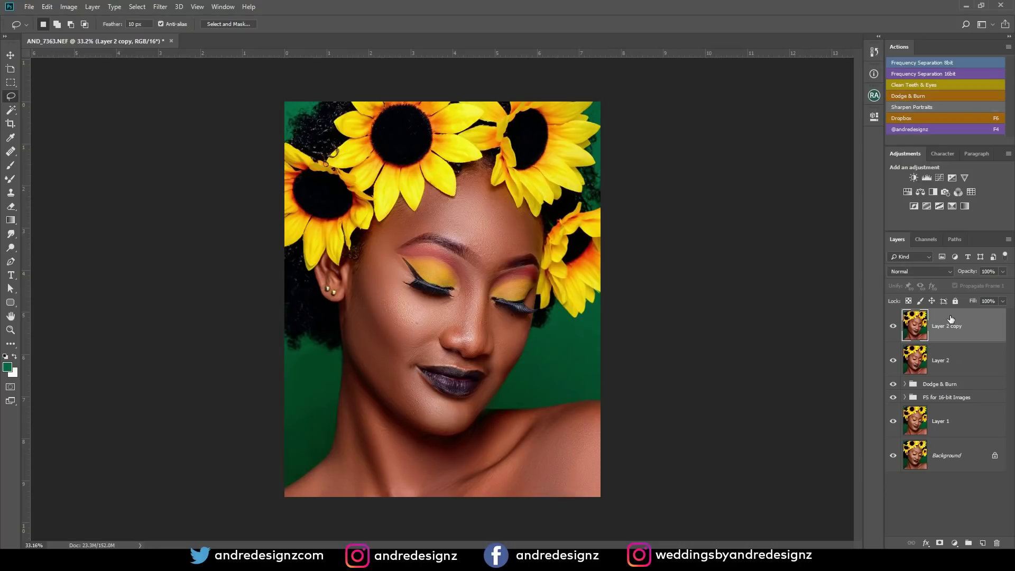
Step: Apply the Sharpen Portraits action, set the Sharpen layer to 24% opacity, and compare it on and off
left_click(910, 107)
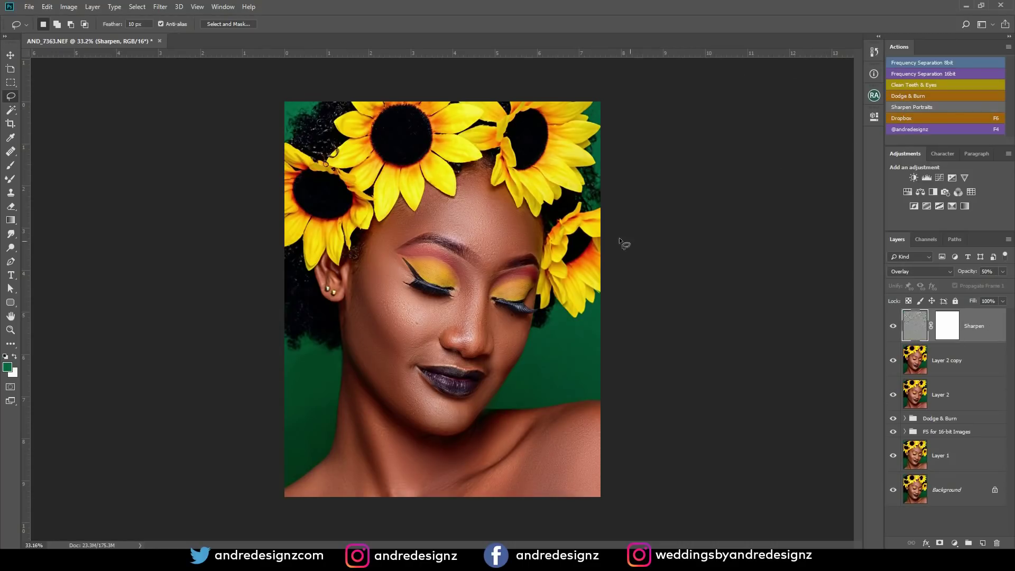
left_click(1002, 271)
left_click(893, 326)
left_click(893, 326)
left_click(893, 326)
left_click(893, 326)
scroll(369, 346, "up", 4)
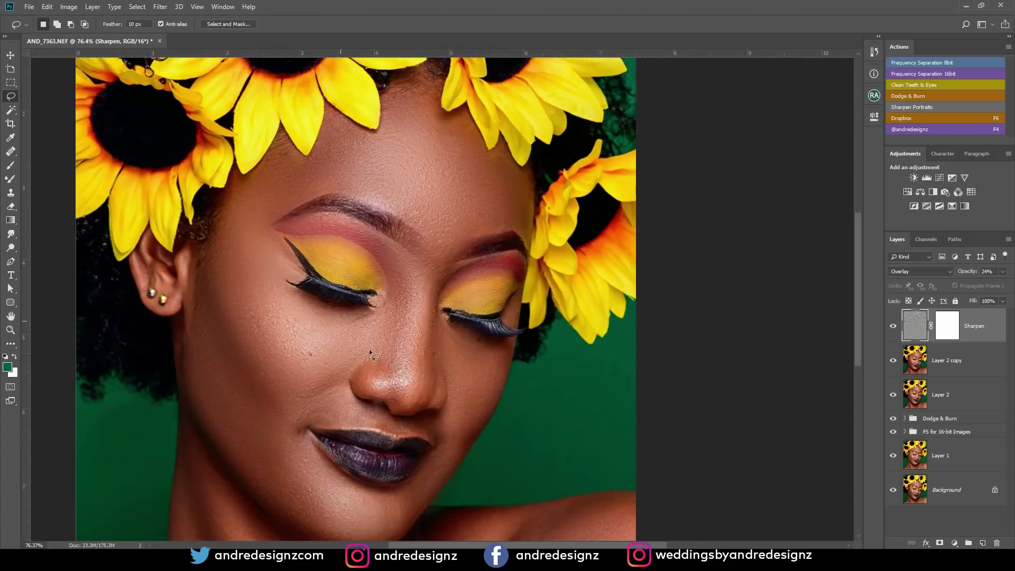
scroll(374, 338, "down", 4)
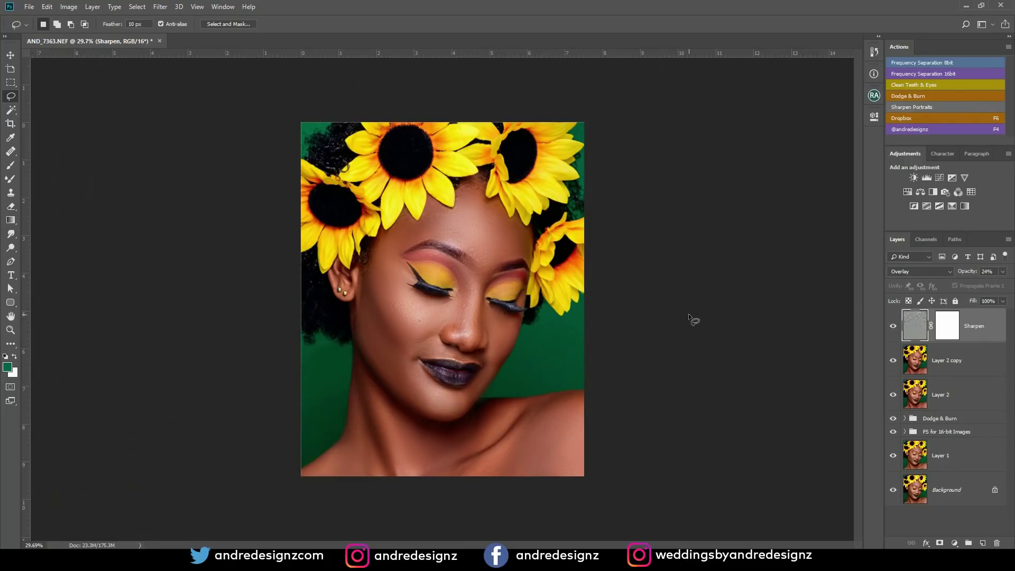
Step: Stamp the visible layers, flatten to a single Background layer, and save the file
key("ctrl+shift+alt+e")
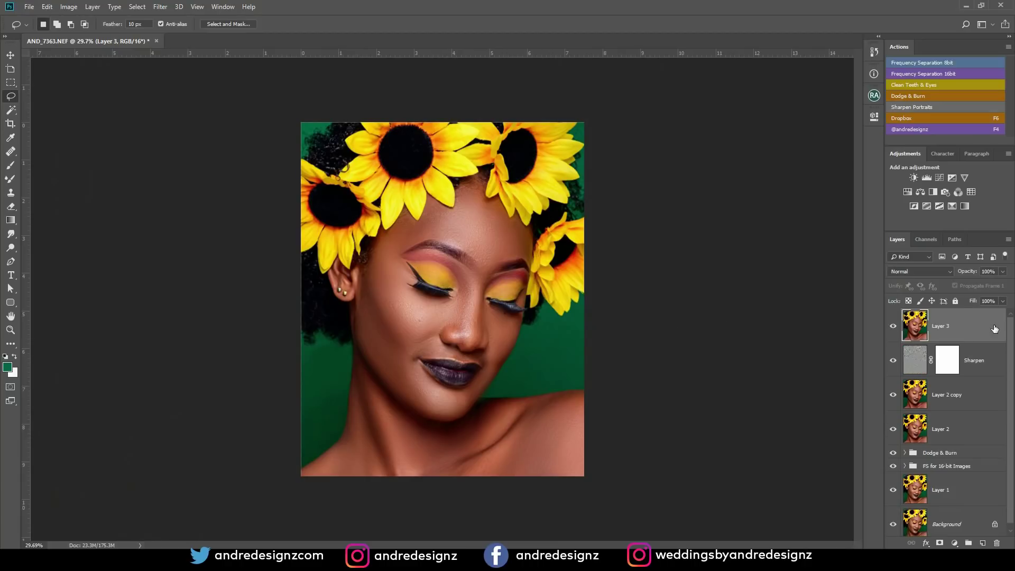
key("ctrl+shift+e")
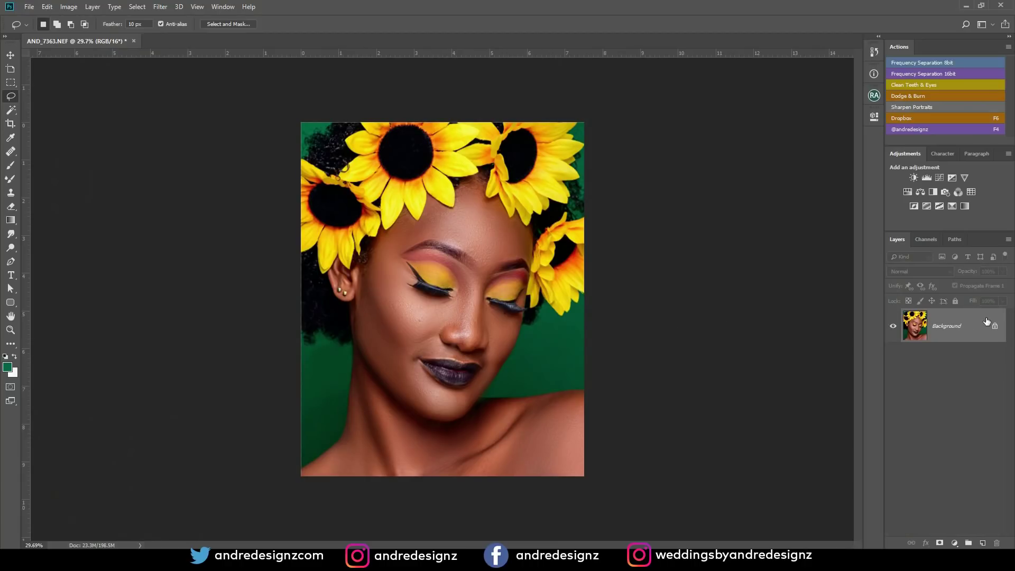
left_click(28, 7)
left_click(48, 112)
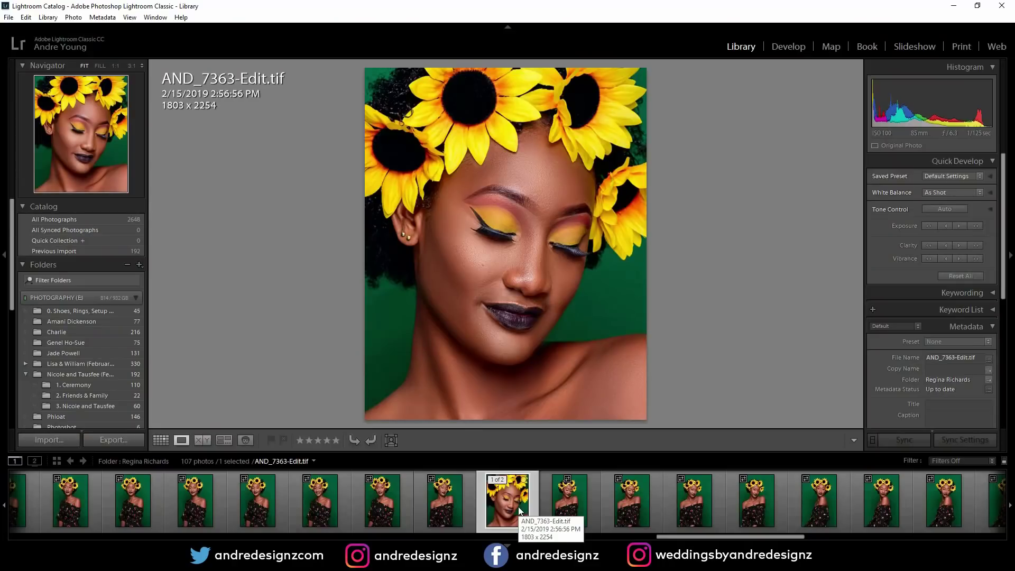
Step: Compare the original AND_7363.NEF with the retouched AND_7363-Edit.tif in the Library filmstrip
left_click(570, 494)
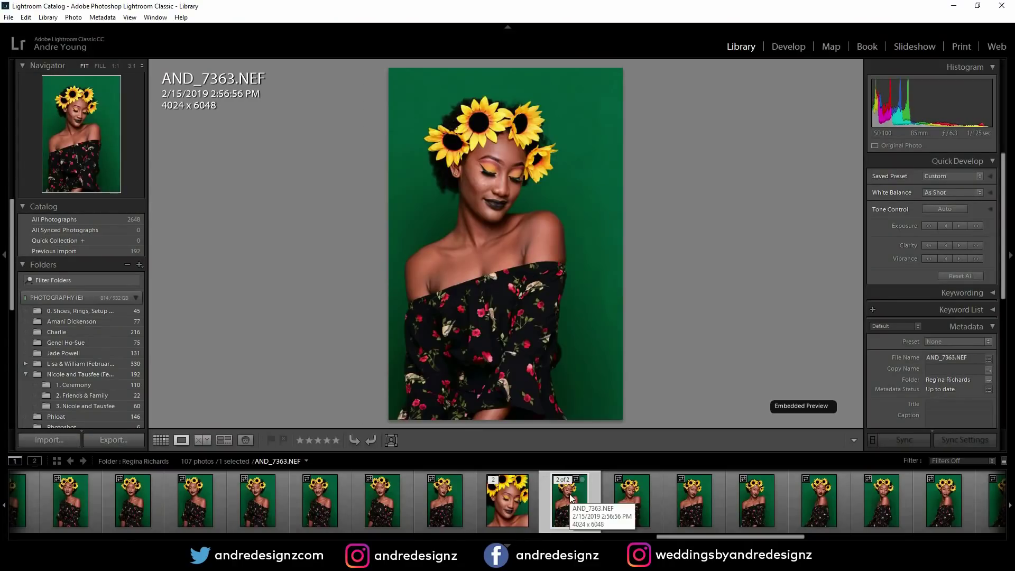
left_click(525, 505)
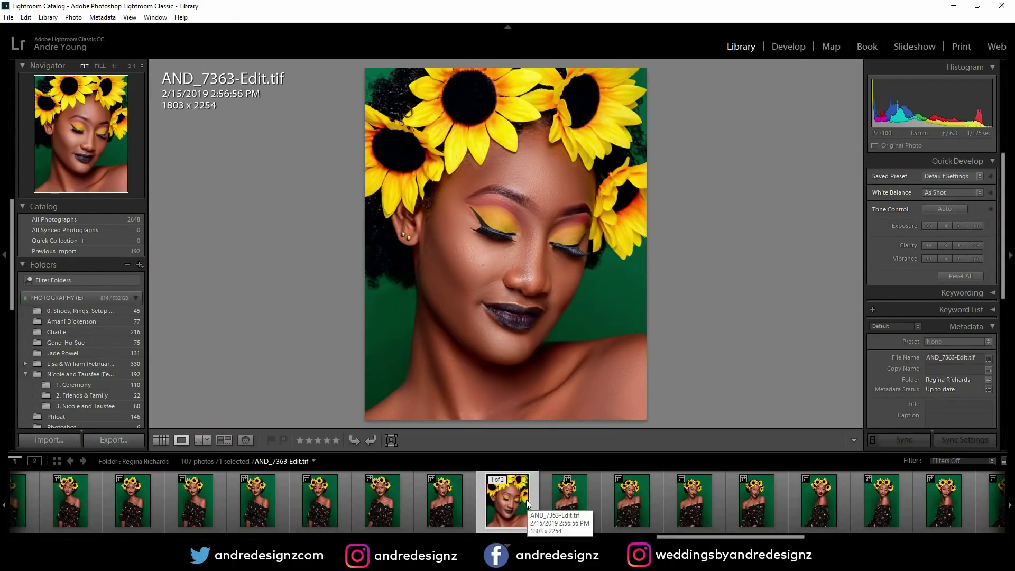